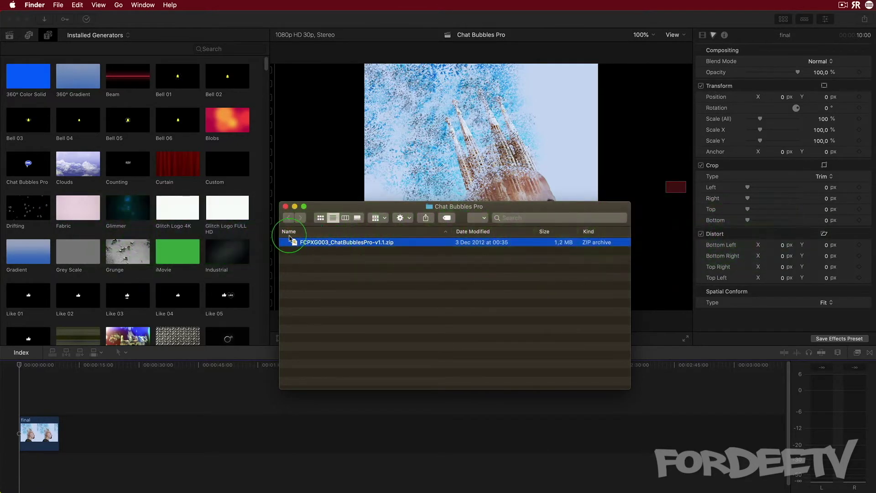
- Extract the Chat Bubbles Pro zip in Finder and run the Chat Bubbles Pro Installer
double_click(290, 238)
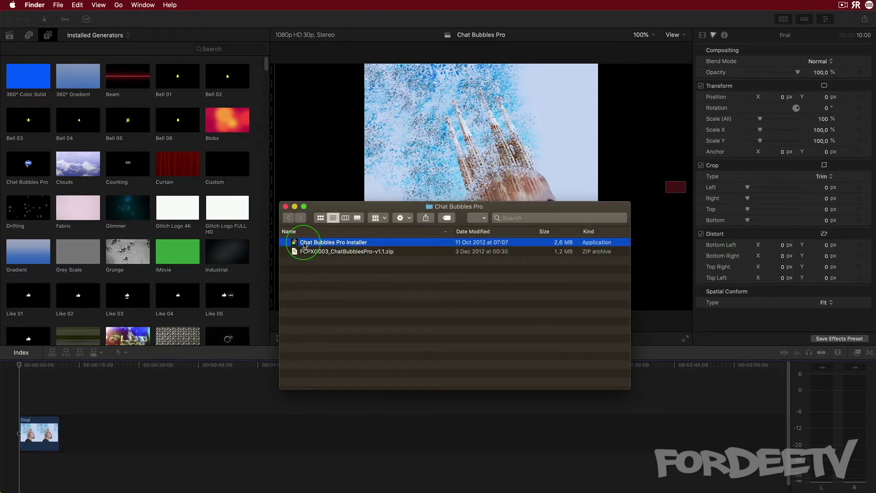
double_click(304, 243)
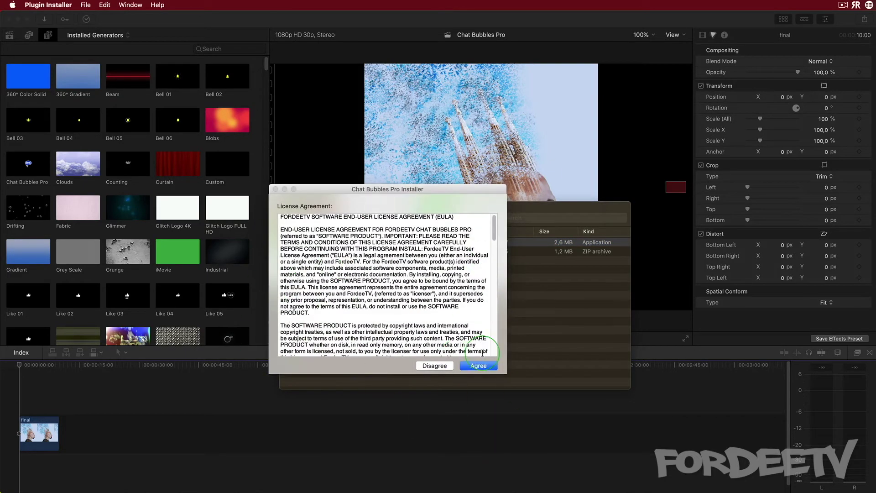
- Agree to the Chat Bubbles Pro license, quit the installer, and bring Final Cut Pro forward
click(480, 365)
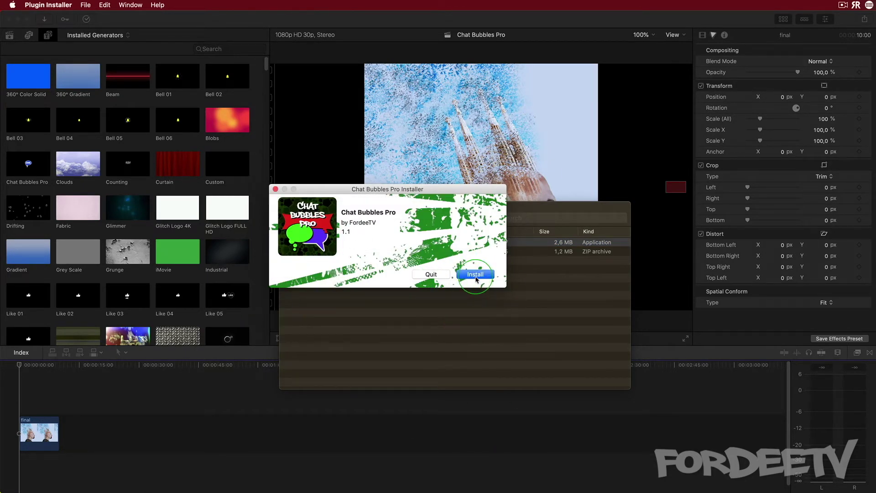
click(416, 274)
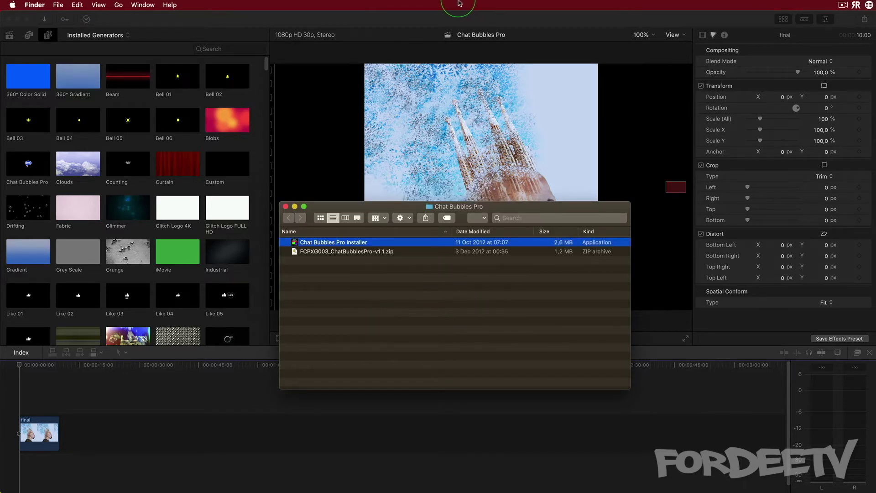
click(388, 16)
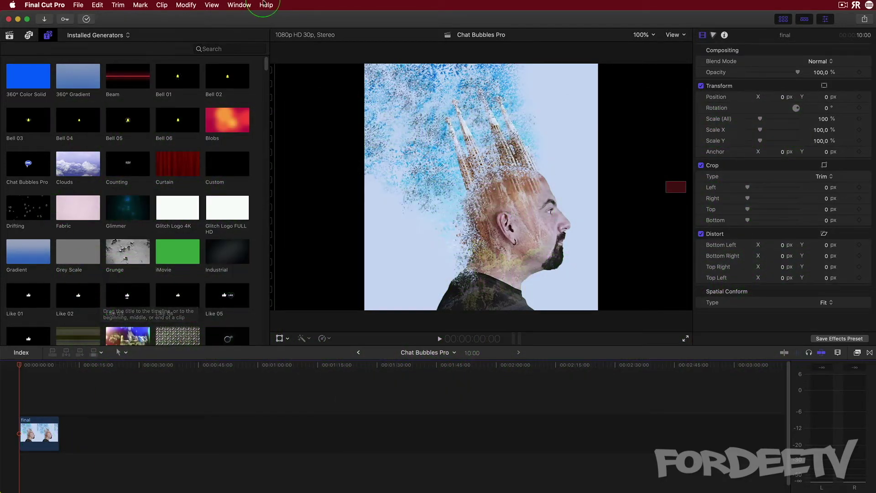
- Search generators for 'chat', place Chat Bubbles Pro above the final clip, and select its COOL bubble
click(231, 49)
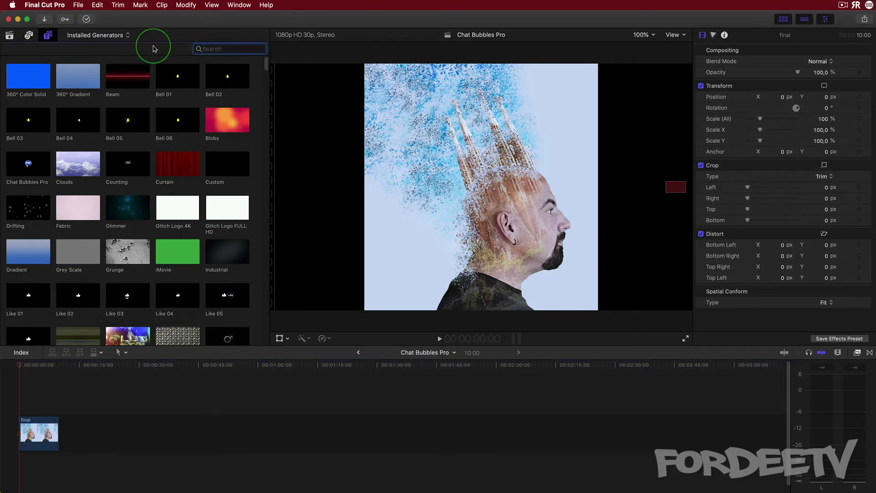
text(chat)
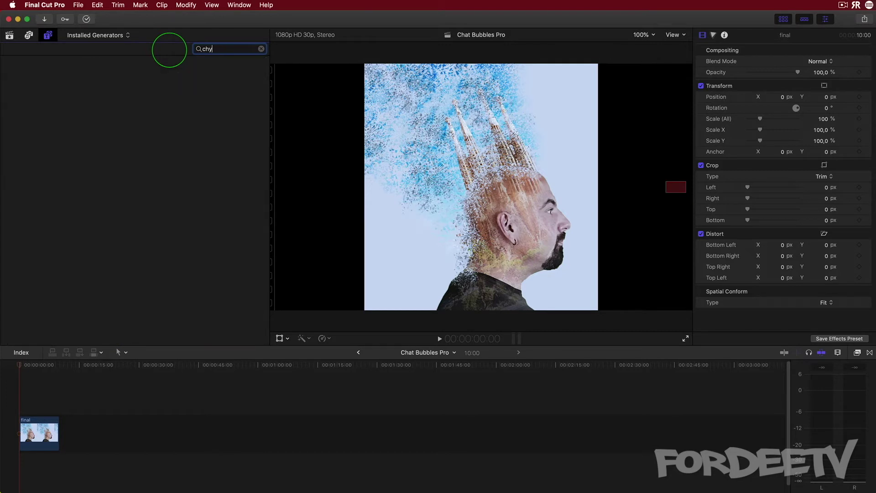
drag(28, 77, 21, 383)
click(46, 391)
click(491, 193)
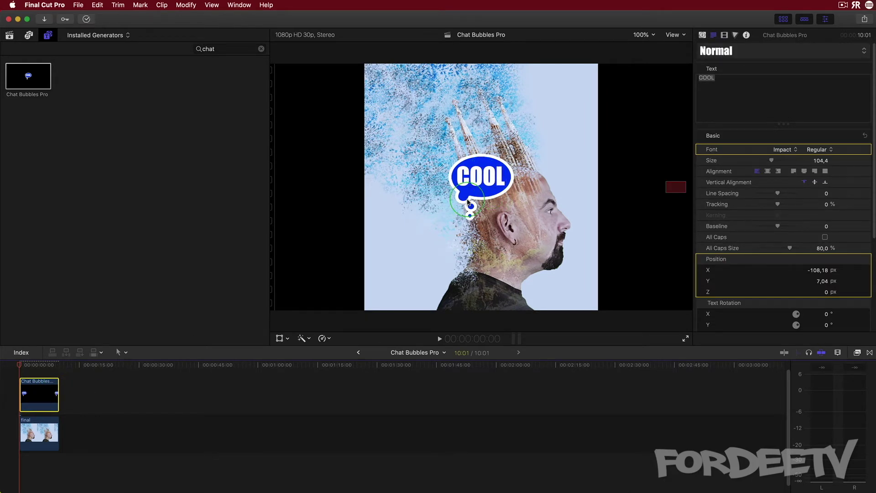
click(791, 84)
- Preview bubble styles Bubble 2 through Bubble 9 in the Generator inspector
click(701, 35)
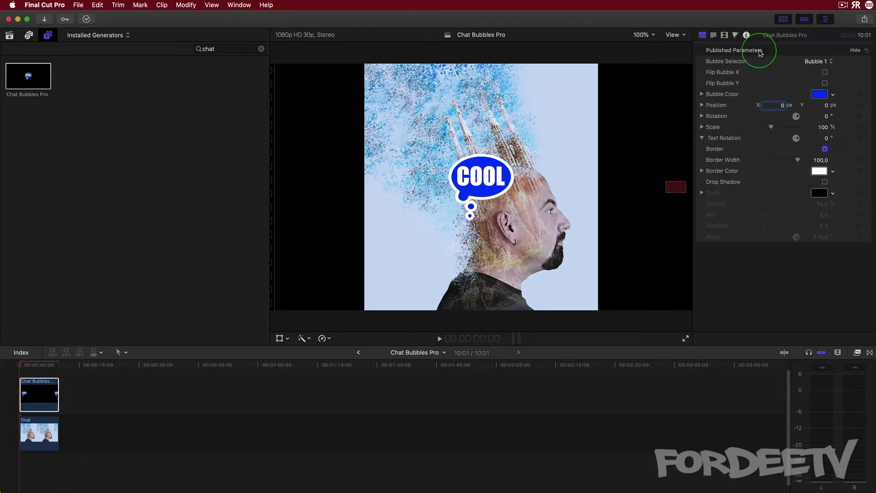
click(806, 62)
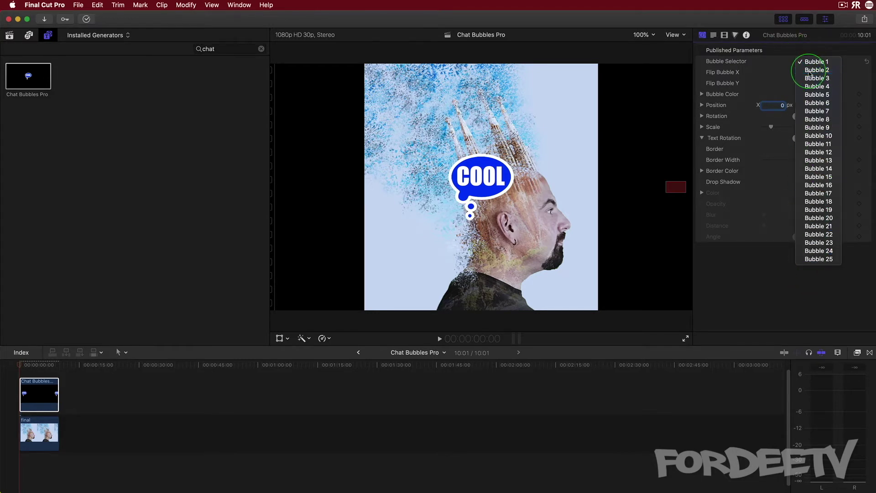
click(812, 69)
click(812, 64)
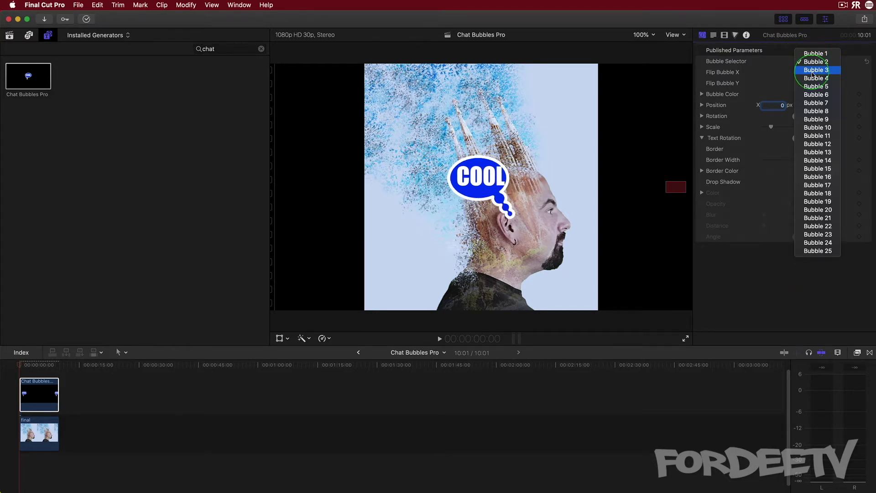
click(813, 69)
click(813, 64)
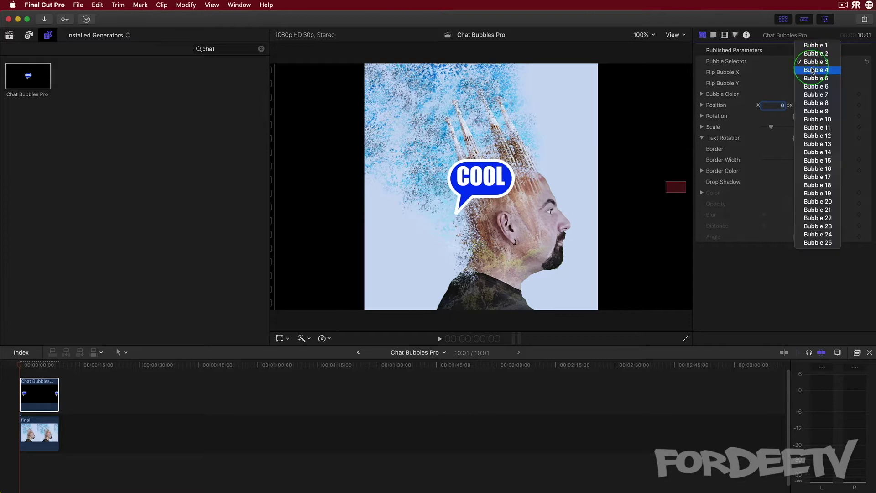
click(811, 70)
click(807, 64)
click(811, 70)
click(807, 64)
click(806, 71)
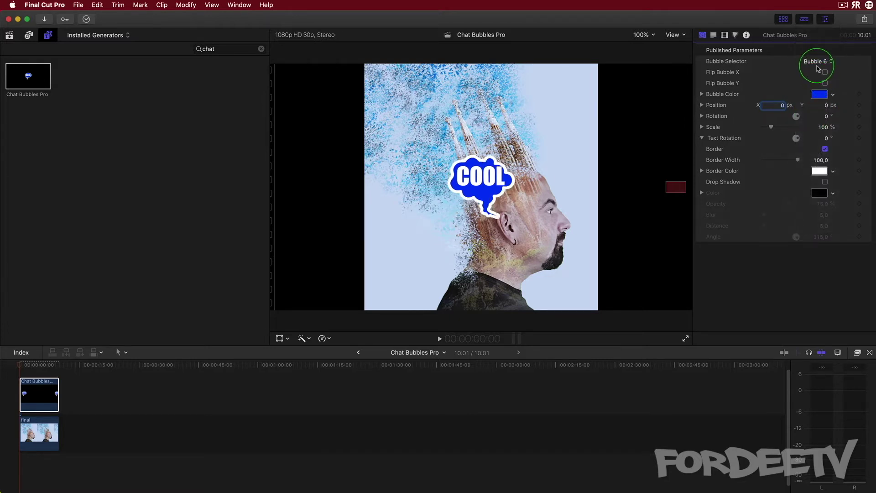
click(811, 63)
click(812, 71)
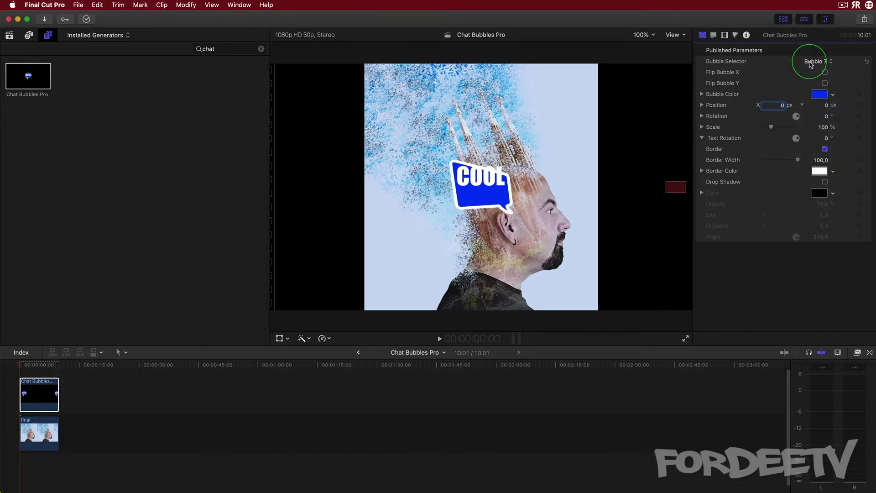
click(808, 61)
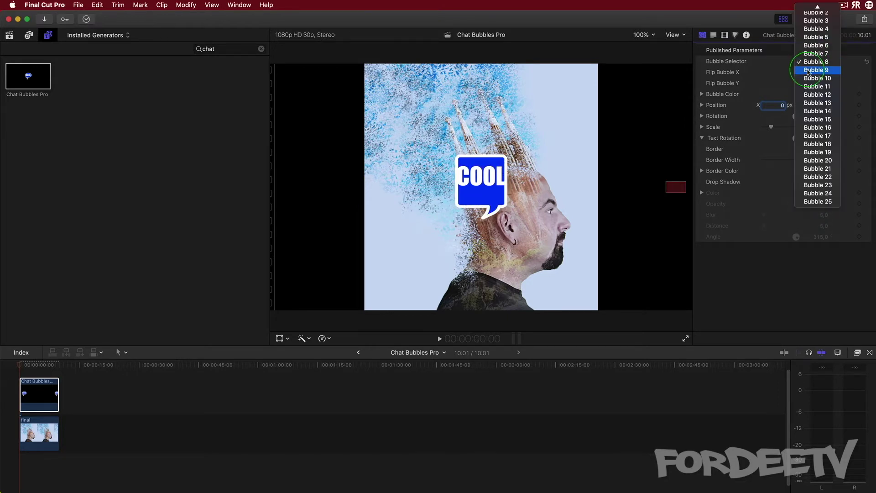
click(810, 78)
- Continue previewing bubble styles Bubble 10 through Bubble 16
click(811, 67)
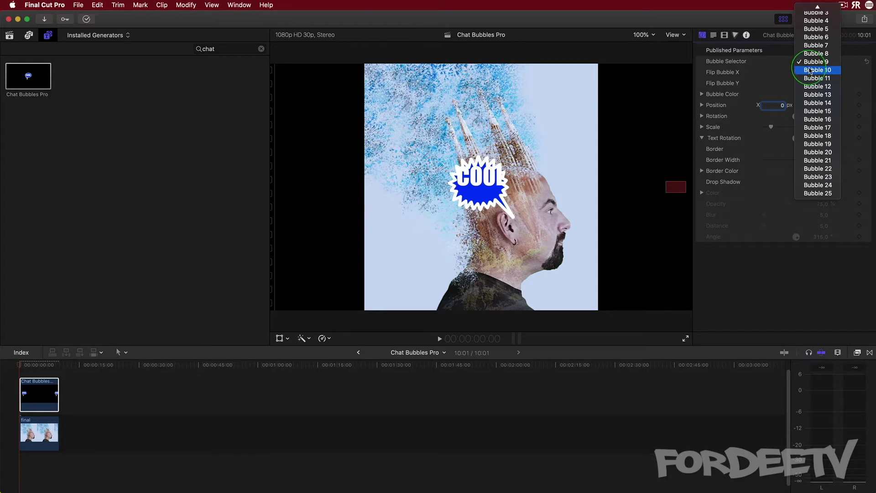
click(810, 69)
click(809, 63)
click(807, 70)
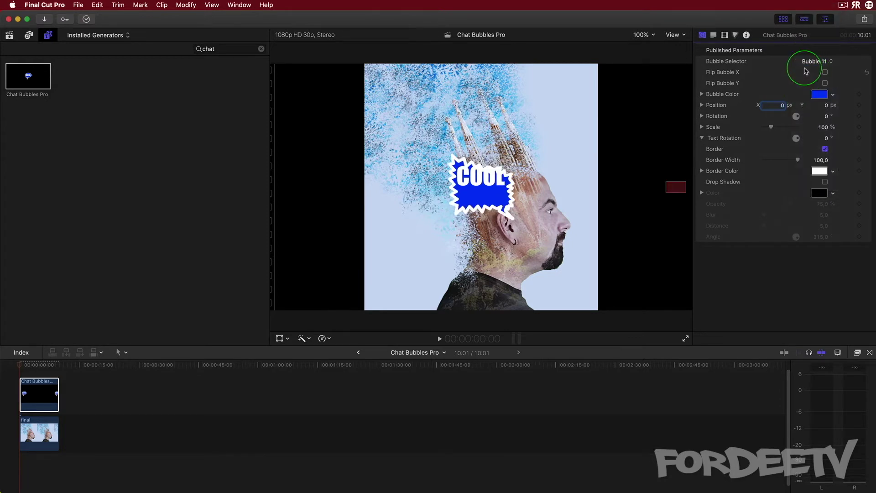
click(807, 63)
click(807, 69)
click(807, 62)
click(808, 70)
click(808, 62)
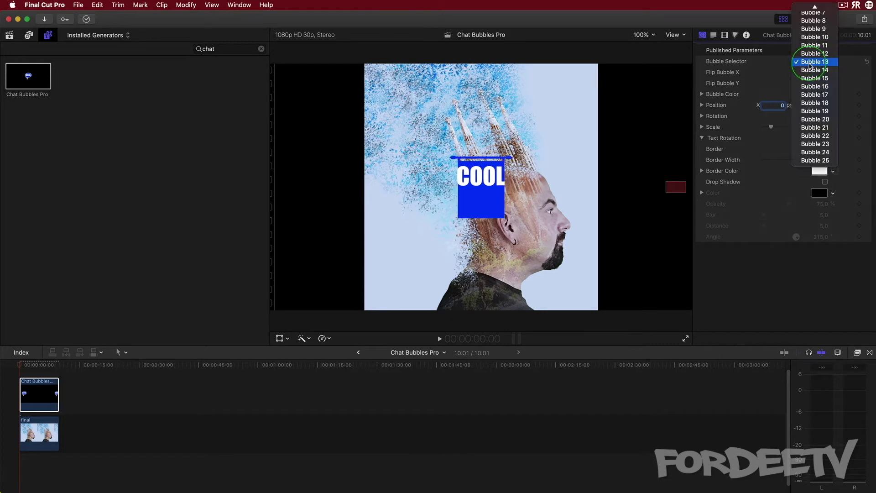
click(818, 71)
click(814, 62)
click(810, 73)
click(811, 63)
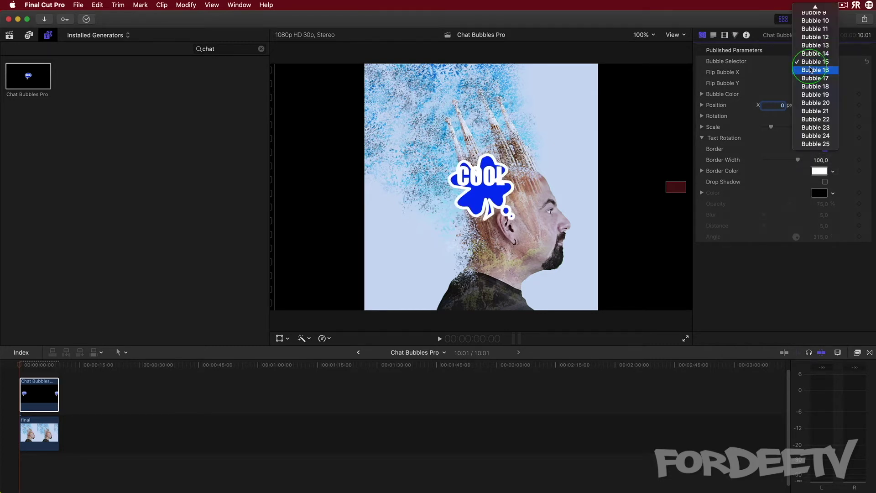
click(810, 70)
click(808, 66)
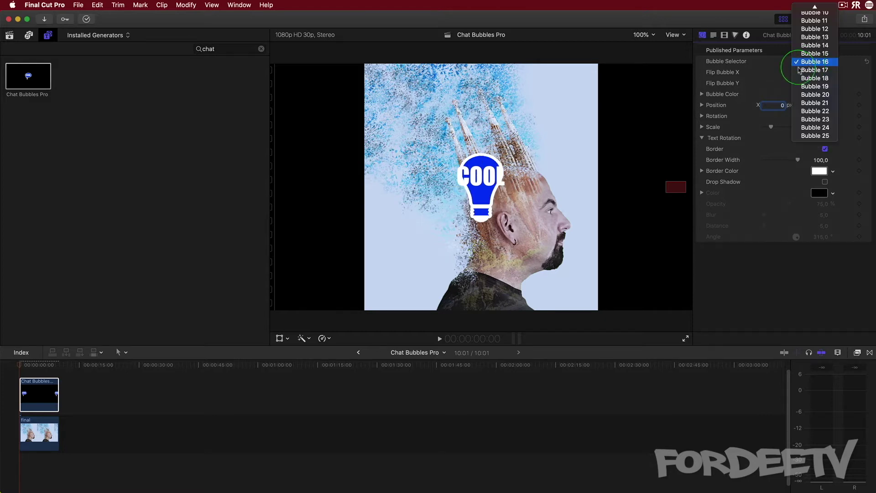
click(798, 75)
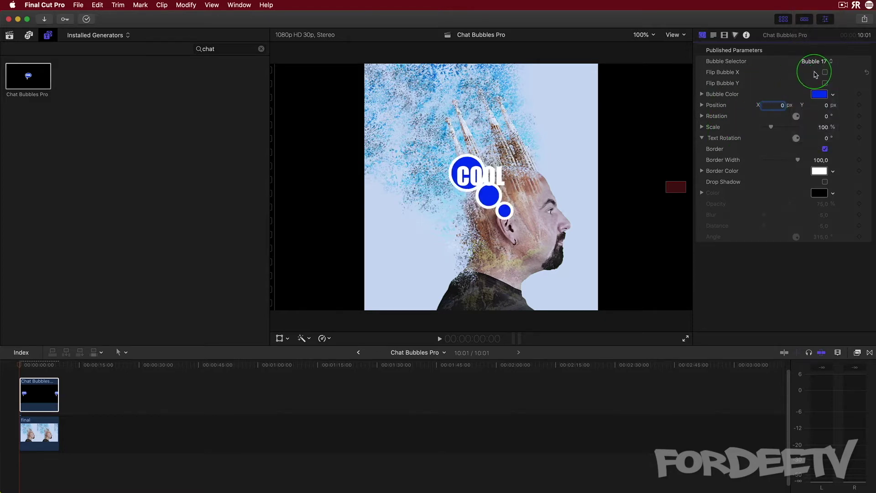
- Preview Bubble 17 through Bubble 24, then settle on Bubble 19
click(814, 61)
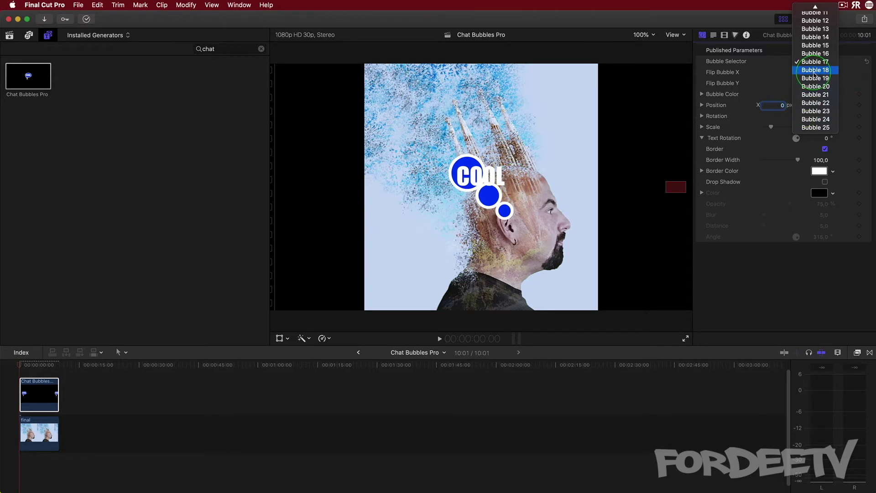
click(814, 71)
click(812, 64)
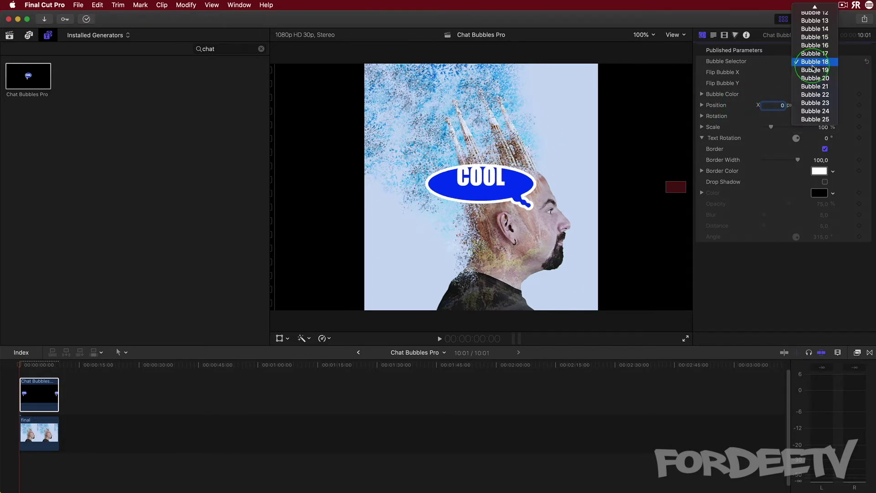
click(813, 69)
click(806, 64)
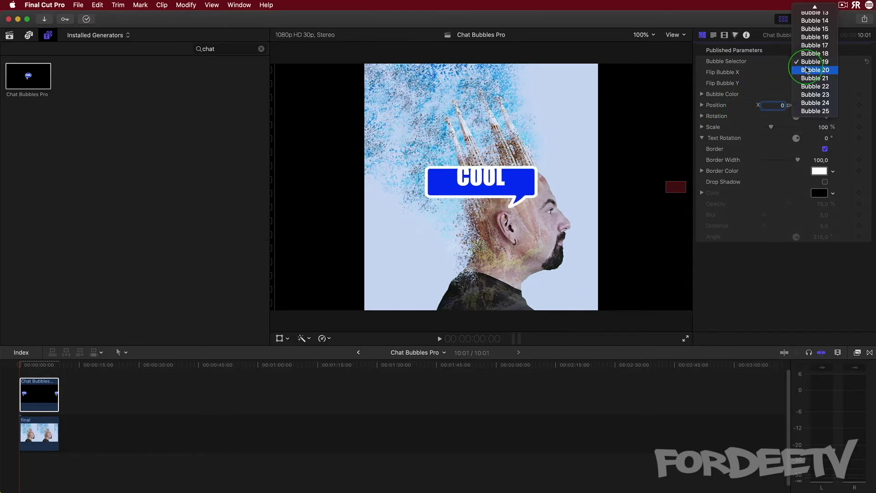
click(805, 69)
click(805, 64)
click(804, 68)
click(803, 65)
click(807, 70)
click(805, 64)
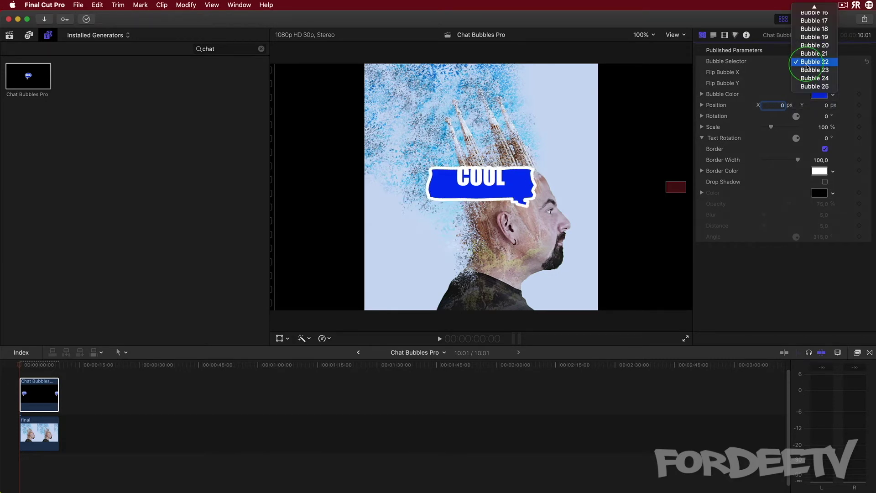
click(806, 69)
click(805, 63)
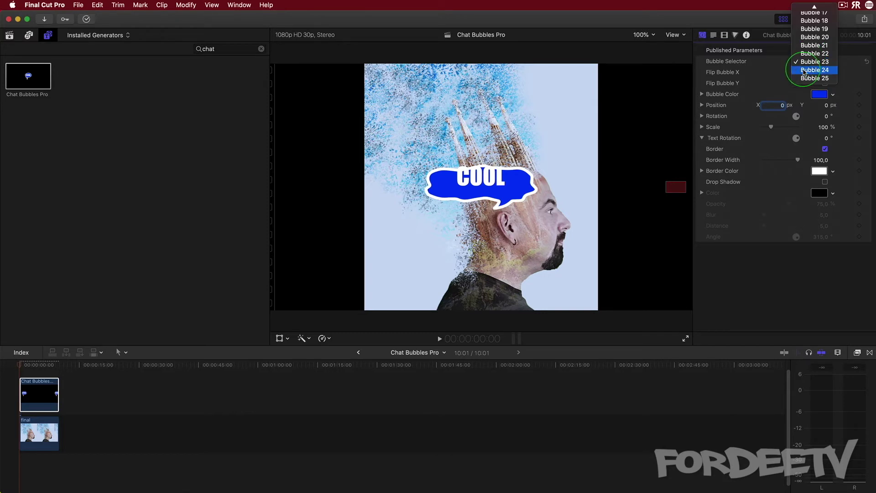
click(804, 71)
click(806, 63)
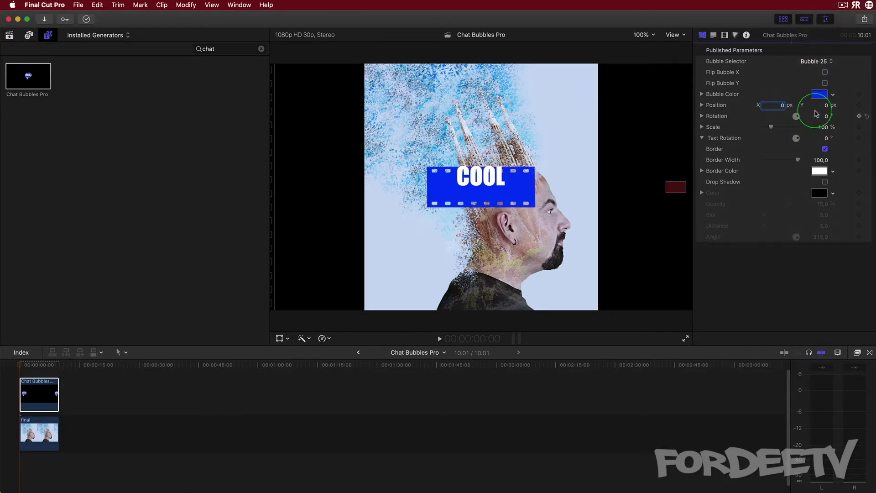
click(814, 61)
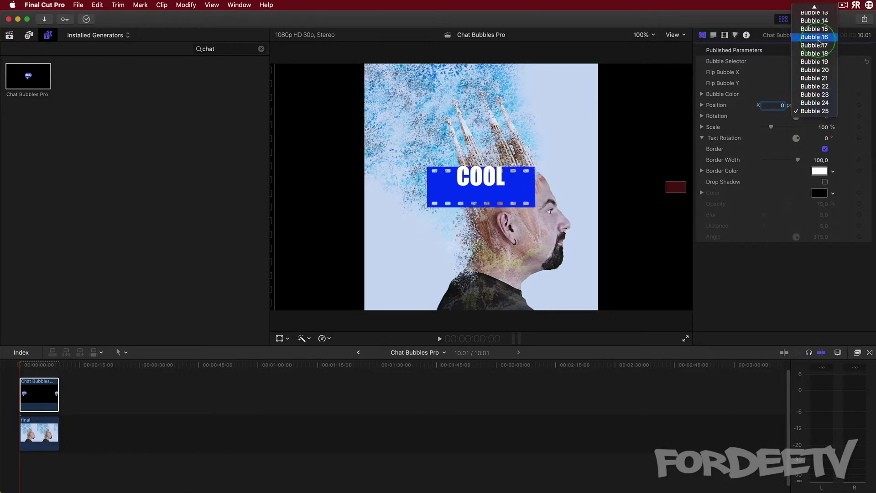
click(815, 61)
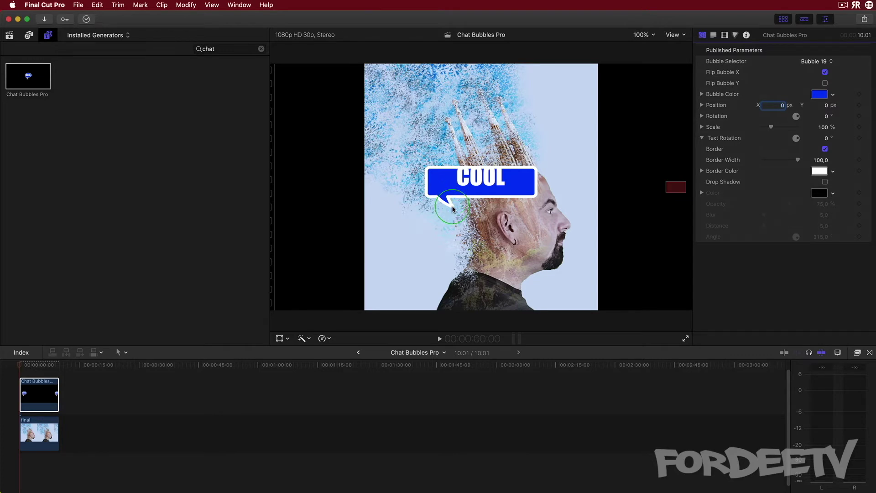
- Turn on Flip Bubble X, leaving Flip Bubble Y unchecked after testing it
click(825, 72)
click(825, 84)
click(825, 83)
click(825, 84)
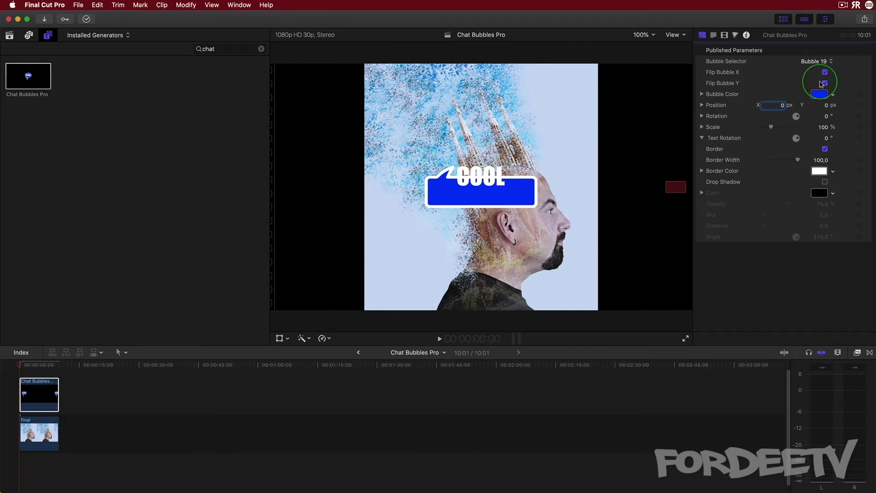
click(825, 84)
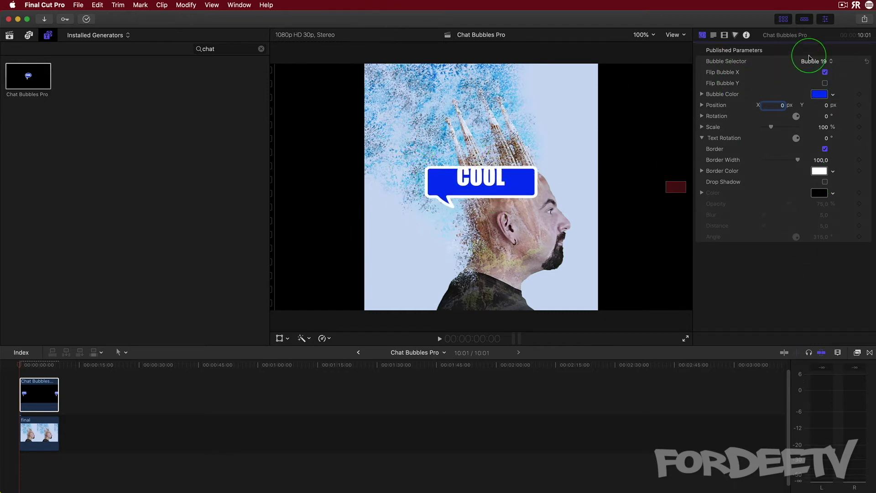
- Colour the bubble dark green and move it up to X 11, Y 23 px over the hair
click(818, 96)
click(234, 490)
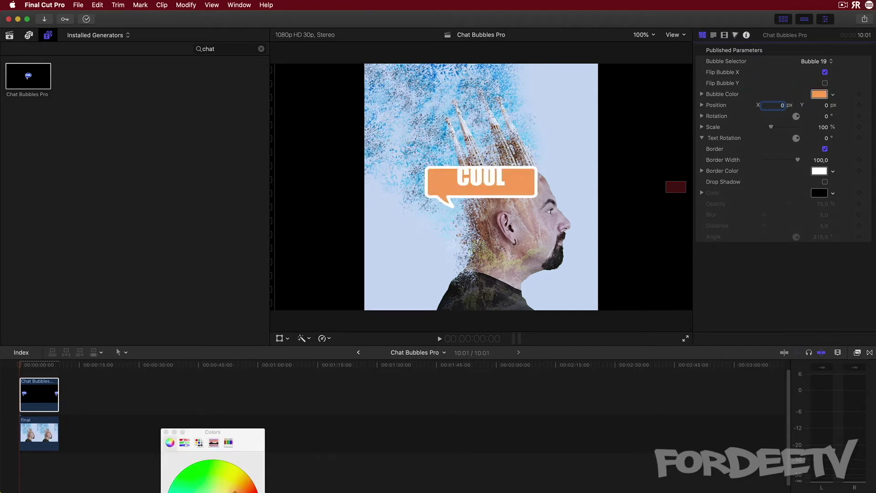
click(201, 470)
drag(199, 433, 253, 156)
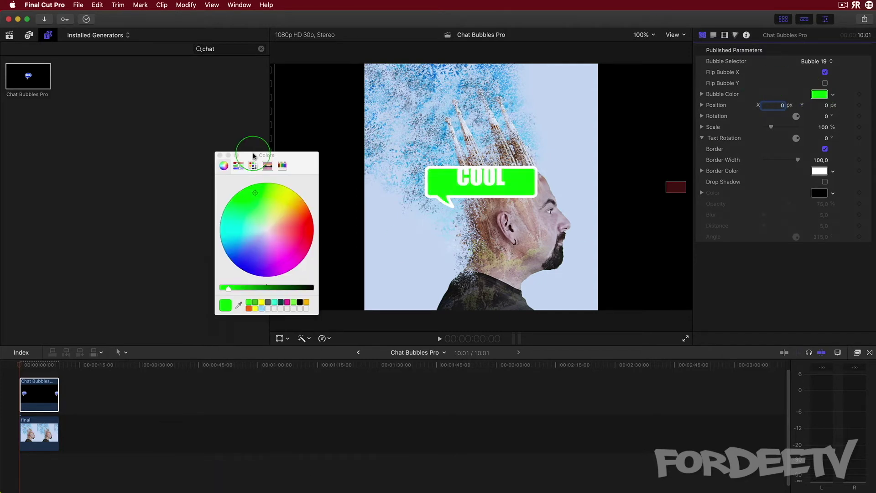
click(256, 303)
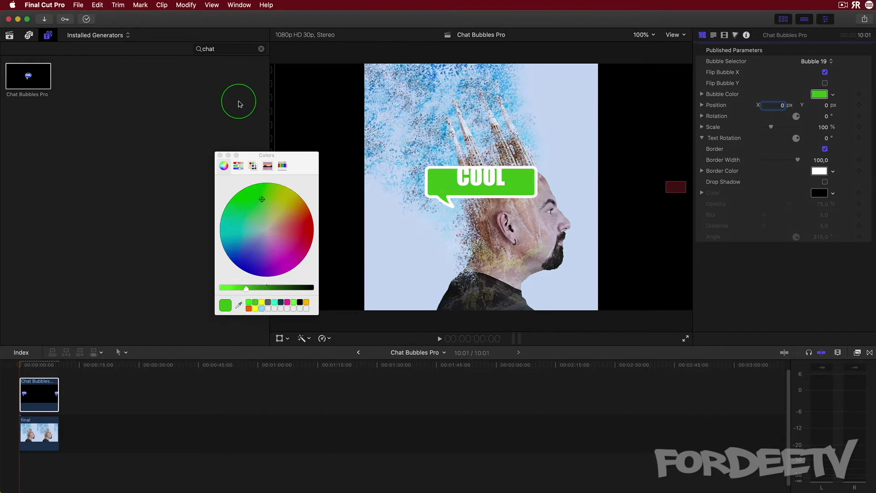
click(220, 155)
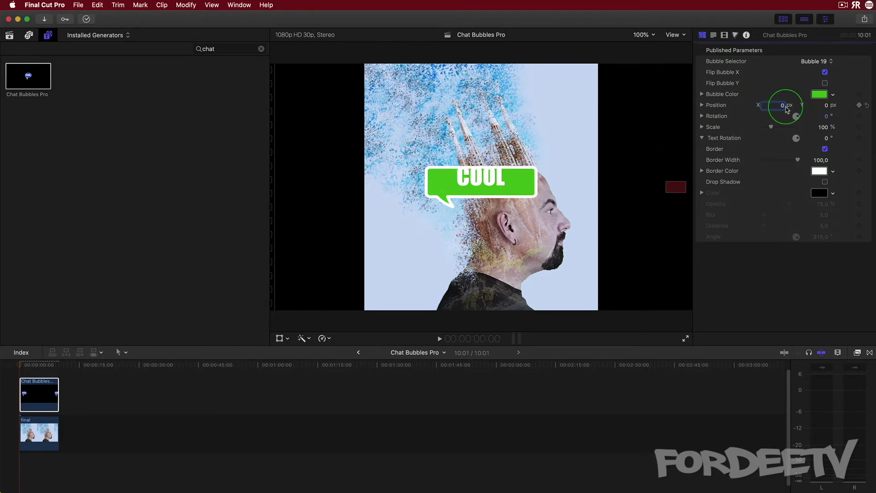
mouse_move(783, 107)
mouse_down()
mouse_move(826, 98)
mouse_move(779, 100)
mouse_up()
drag(539, 212, 479, 128)
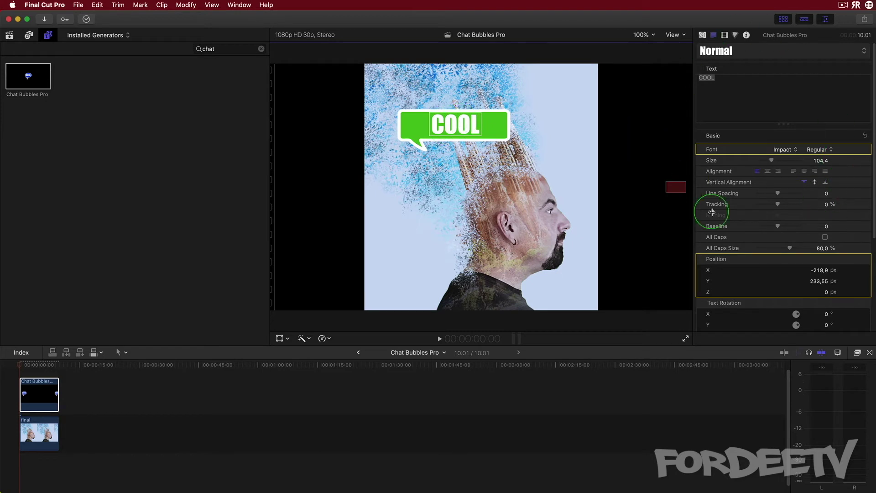
- Set the COOL text font to Hyperspeed at size 119
click(782, 150)
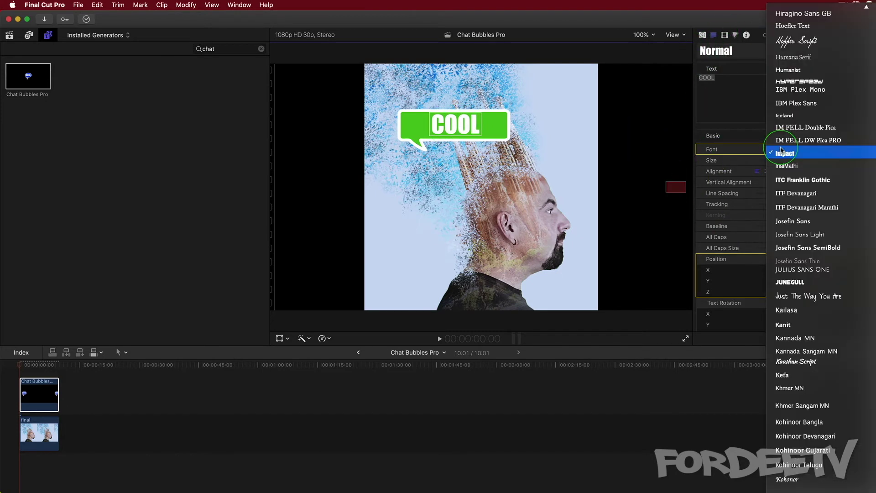
click(799, 81)
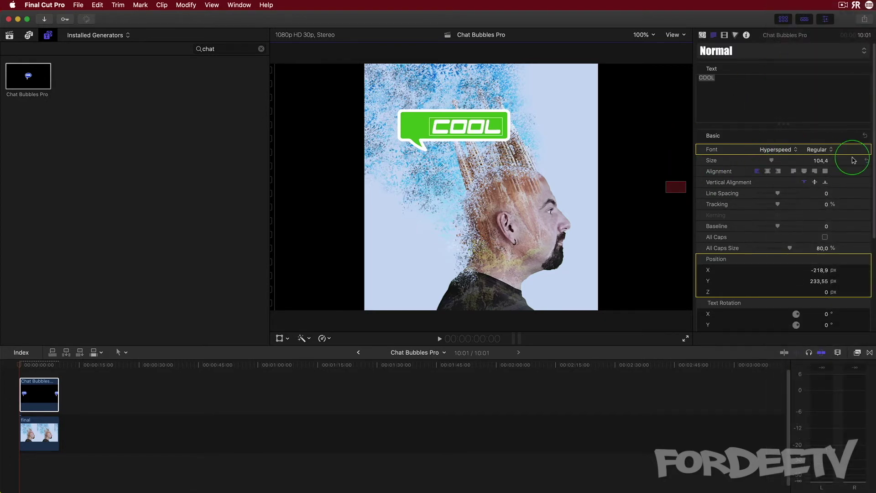
click(820, 161)
text(90)
key(Return)
drag(822, 160, 819, 161)
- Centre COOL inside the green bubble and adjust its Z rotation
drag(466, 111, 466, 131)
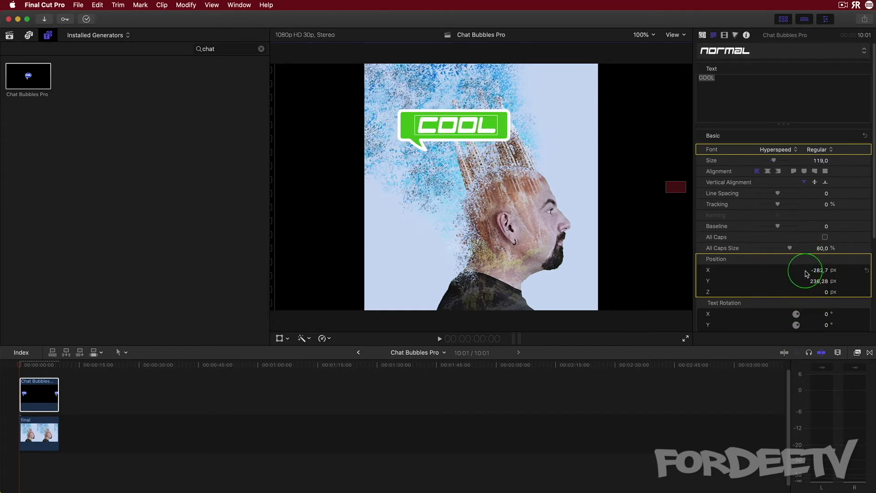
scroll(805, 273, down, 2)
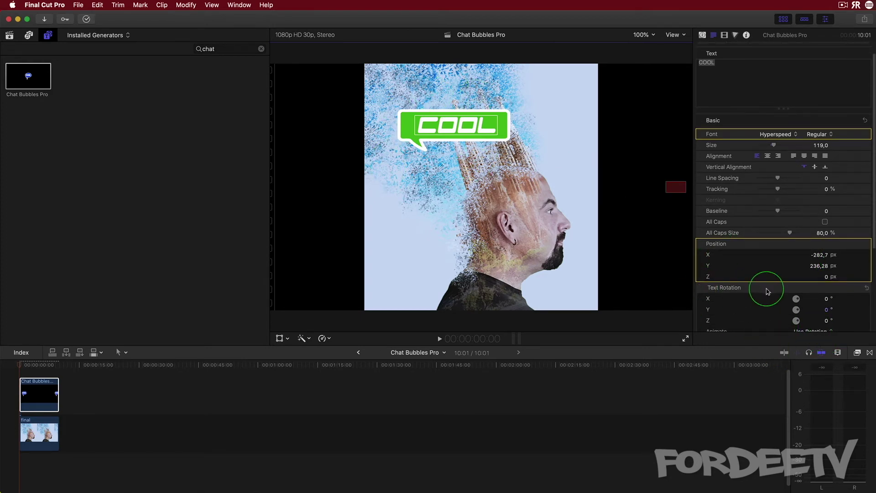
drag(826, 318, 828, 325)
click(701, 36)
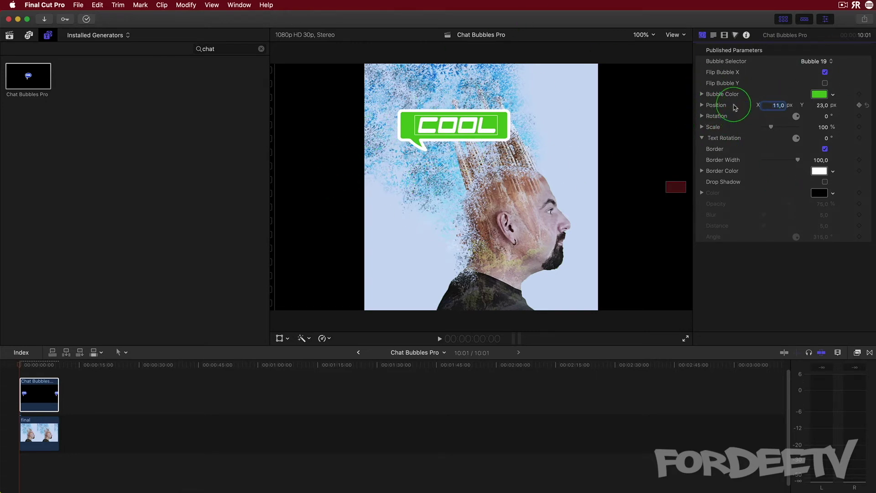
click(702, 126)
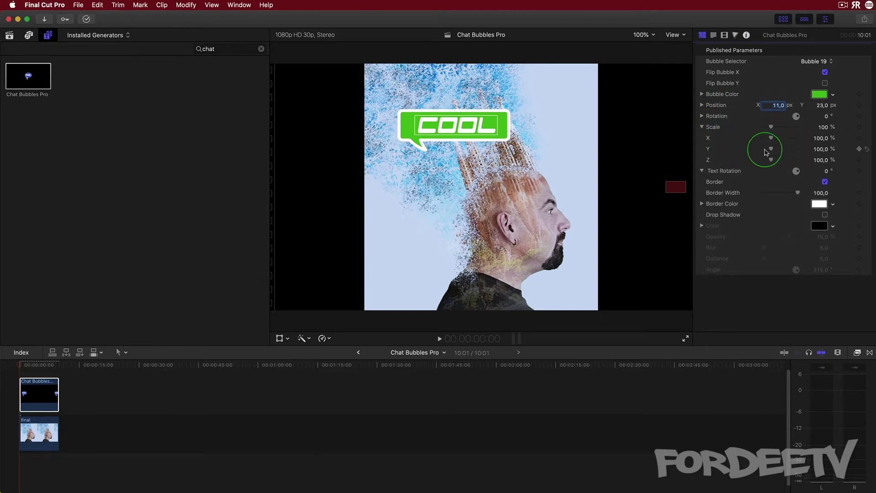
drag(771, 149, 789, 153)
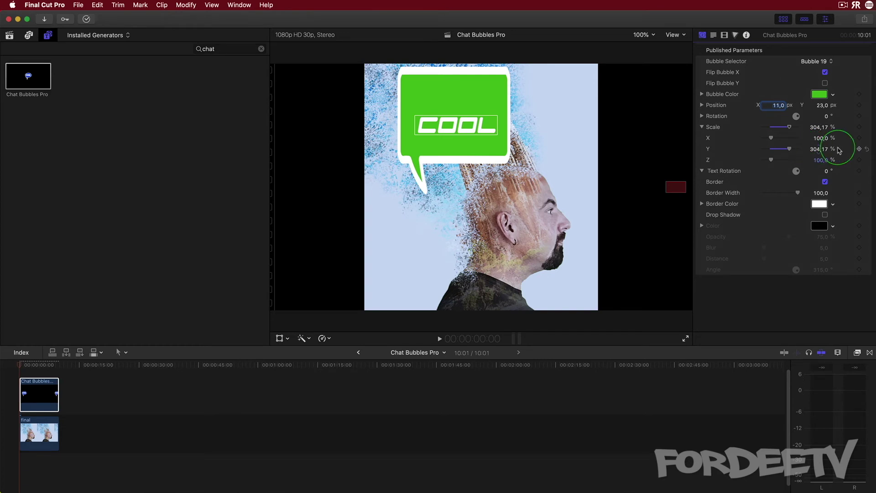
click(867, 150)
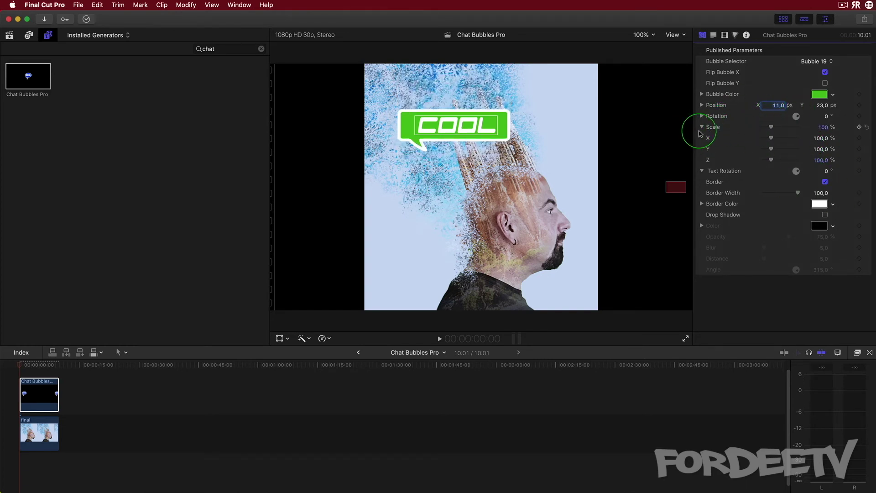
mouse_move(772, 128)
mouse_down()
mouse_move(797, 128)
mouse_move(764, 128)
mouse_move(787, 130)
mouse_move(773, 131)
mouse_up()
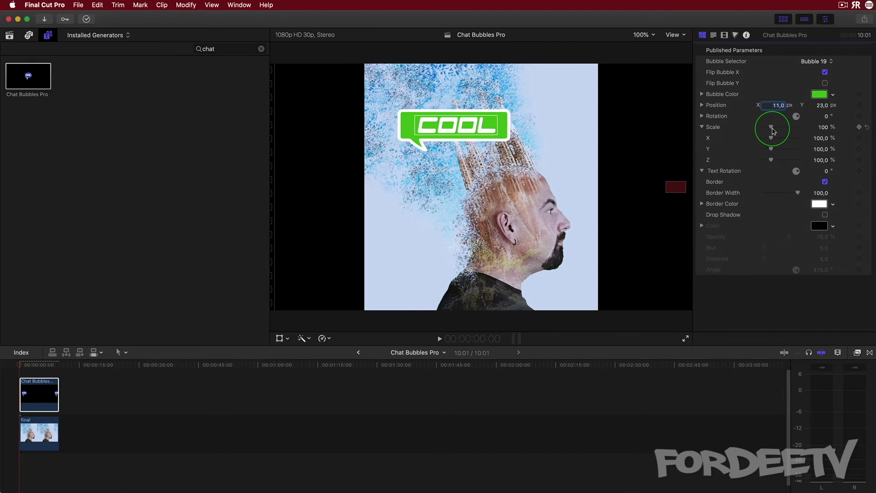
click(701, 130)
mouse_move(824, 115)
mouse_down()
mouse_move(844, 116)
mouse_move(829, 116)
mouse_up()
- Straighten the bubble to 0° rotation and adjust its border thickness
text(0)
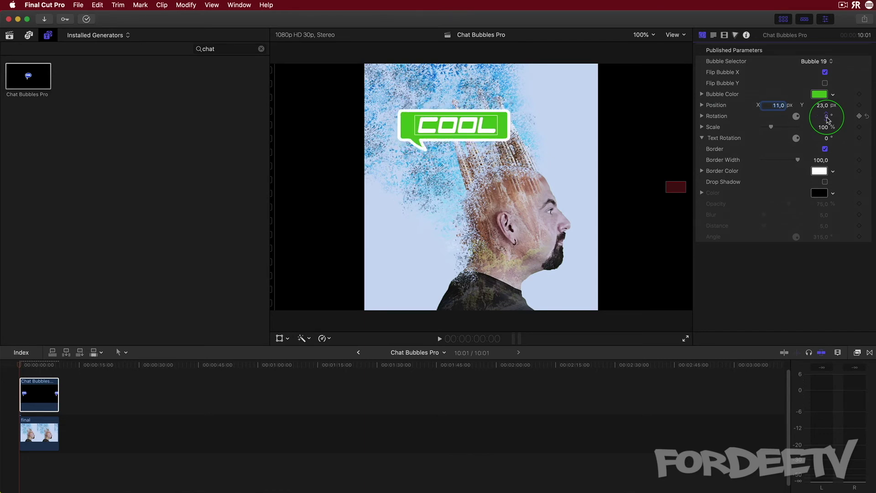
click(715, 122)
click(825, 149)
click(824, 149)
drag(799, 162, 831, 166)
- Make the border black at width 57.12 and nudge COOL to X -289.7, Y 236.78 px
click(819, 171)
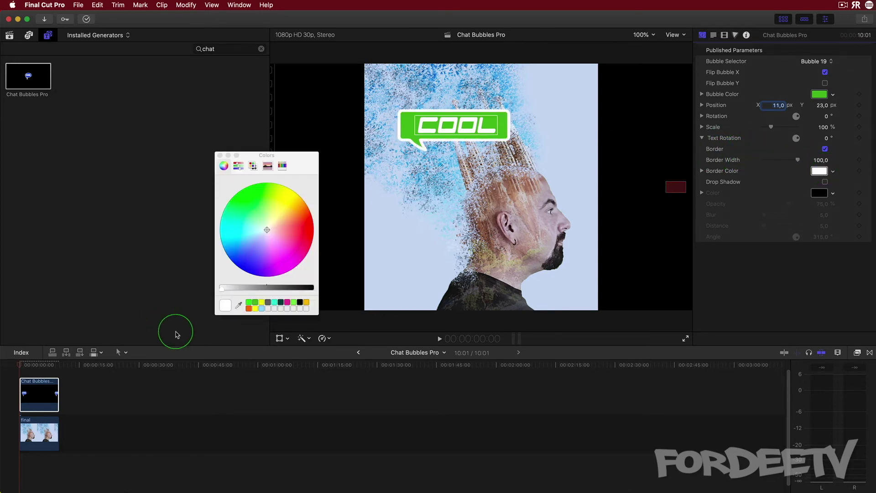
click(306, 230)
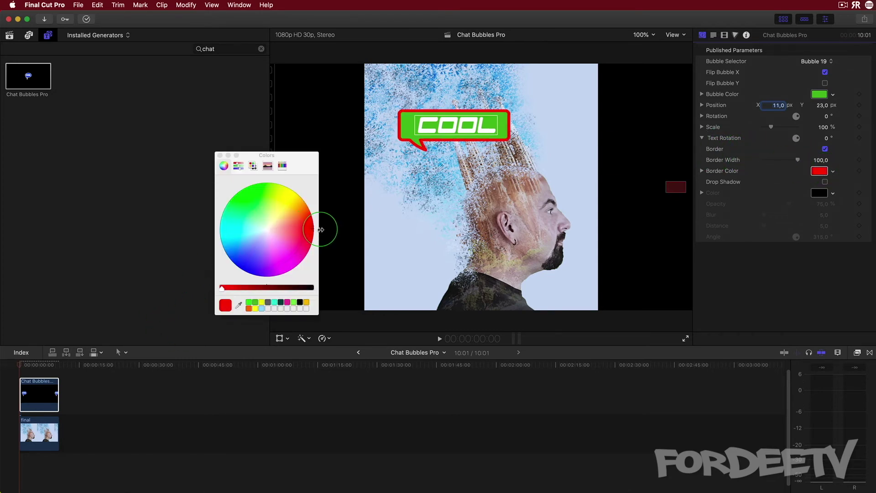
click(301, 304)
click(220, 155)
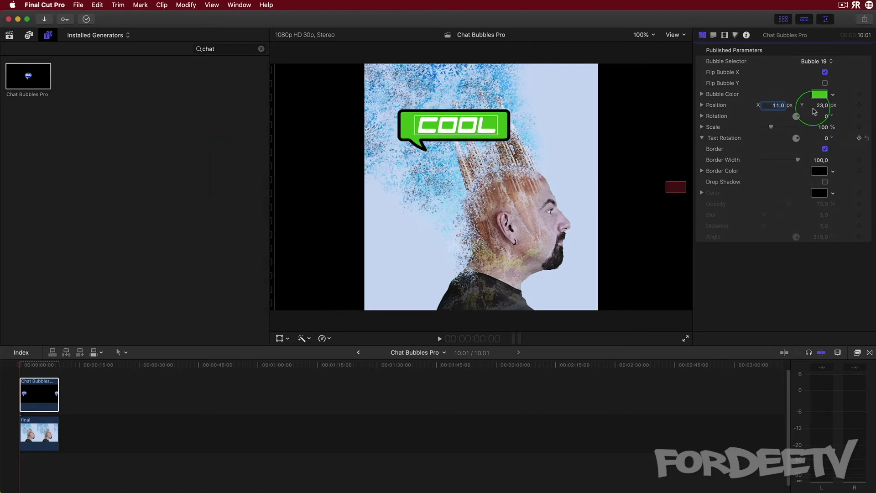
click(781, 163)
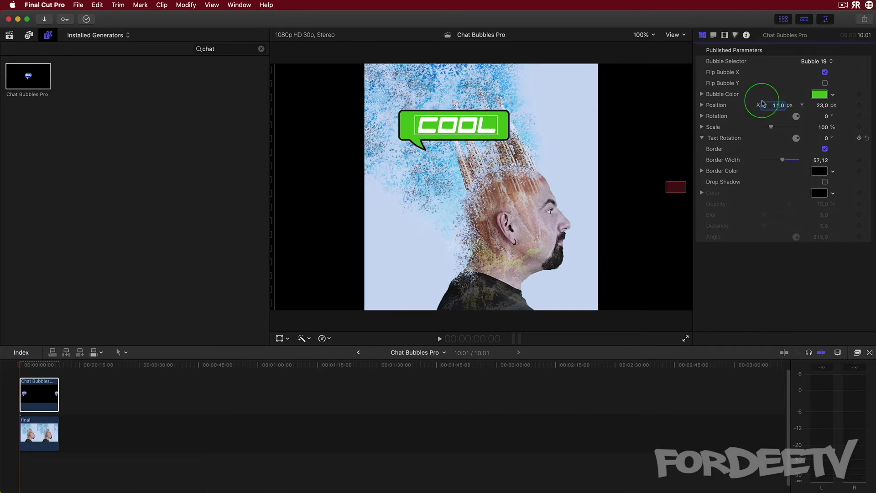
drag(437, 116, 462, 125)
- Turn on Outline for the COOL lettering, colour it black, and set its Width to 6
click(714, 36)
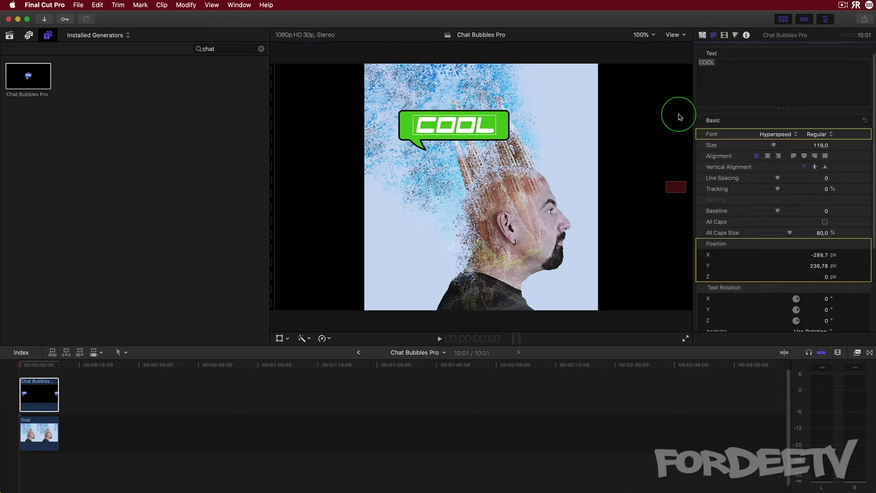
scroll(762, 221, down, 5)
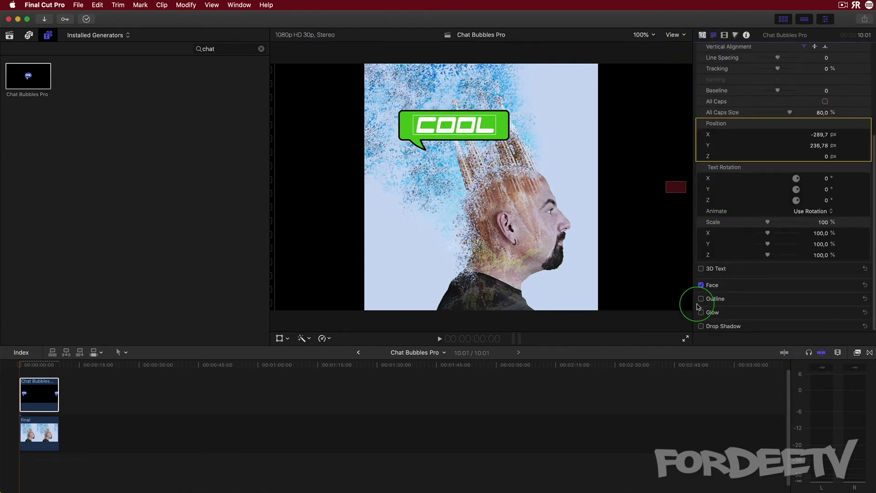
click(700, 298)
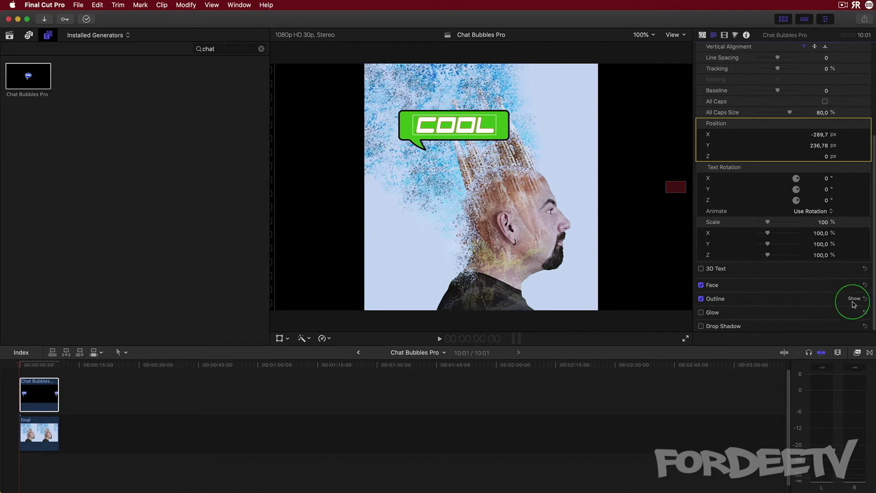
click(853, 298)
click(819, 321)
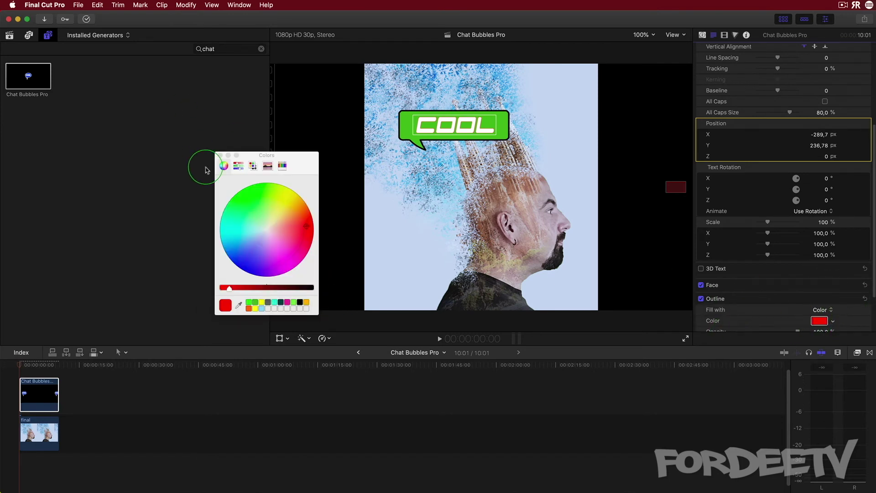
click(298, 303)
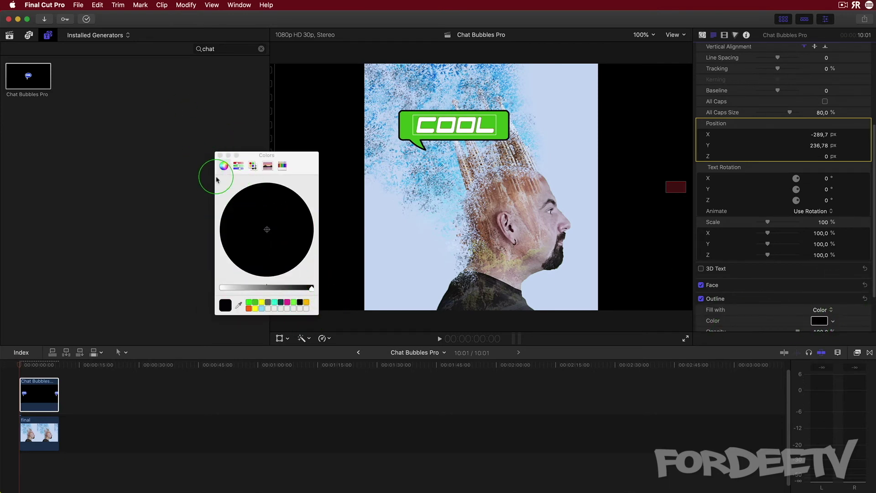
click(219, 156)
scroll(775, 292, down, 2)
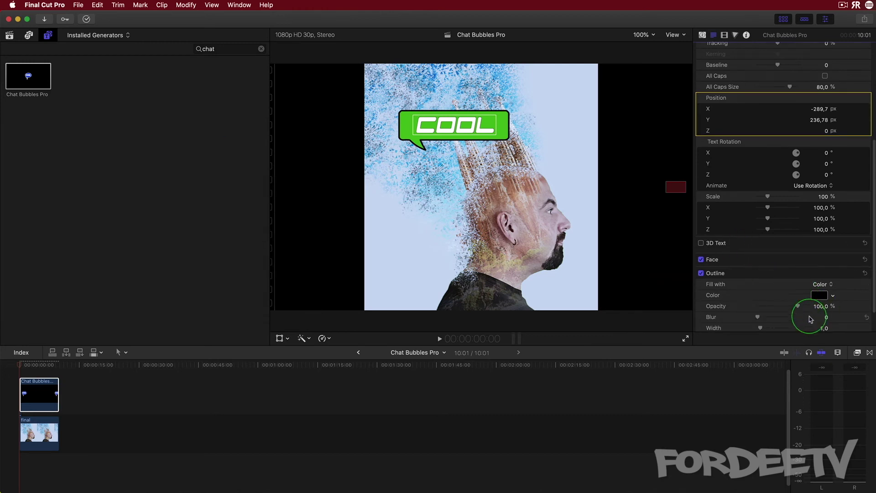
click(824, 329)
text(6)
key(Return)
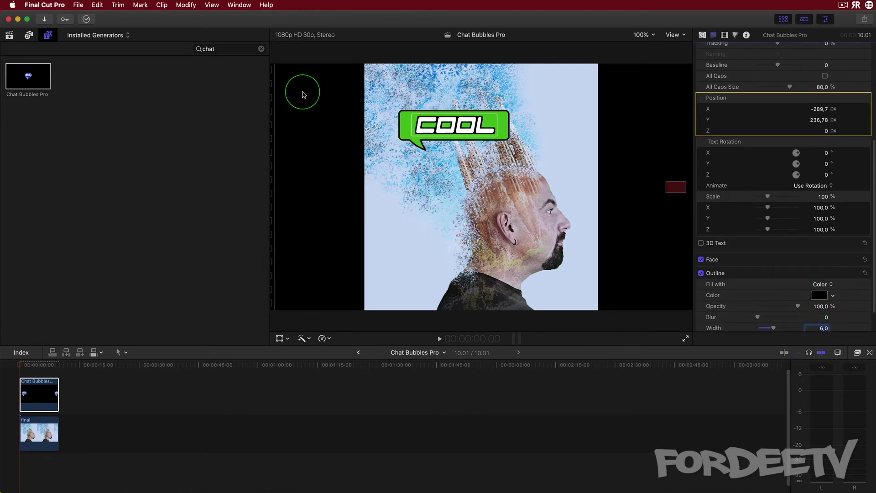
click(702, 36)
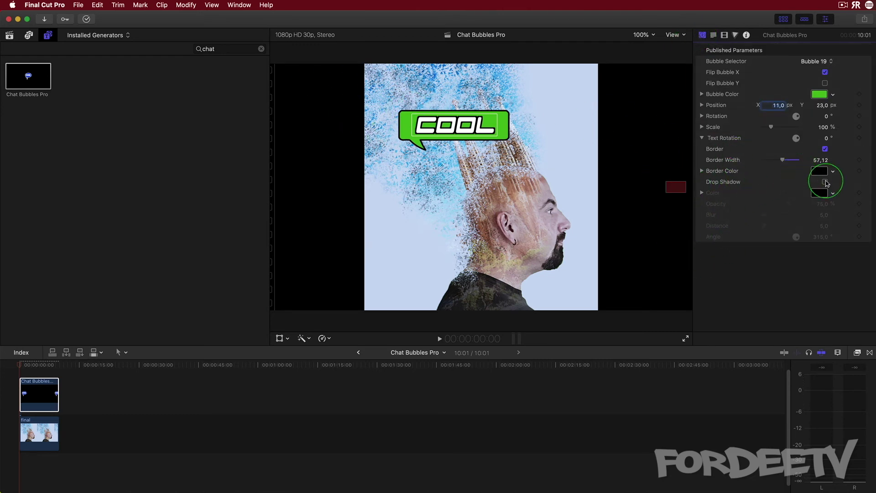
- Enable the bubble's drop shadow at 100% opacity with distance 13
click(824, 182)
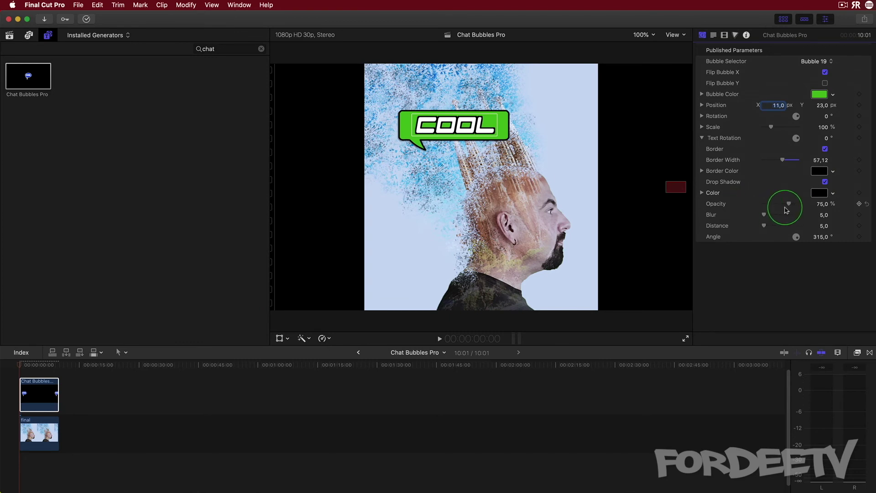
drag(789, 204, 851, 214)
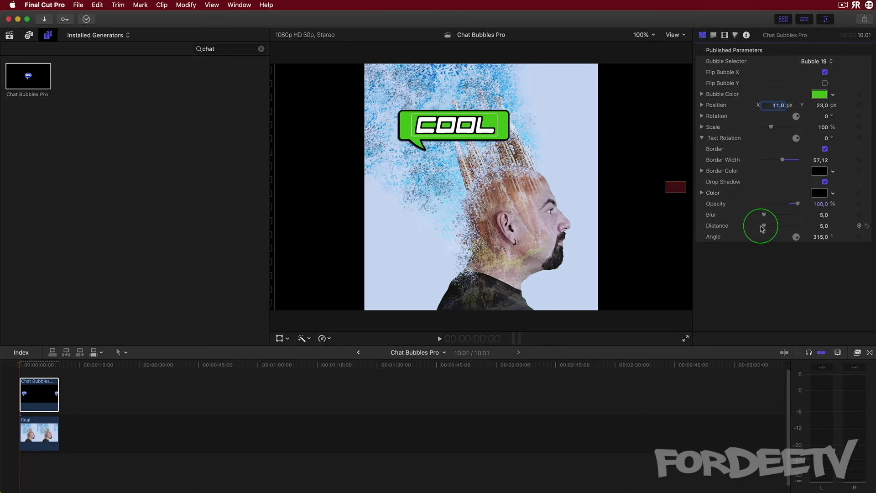
drag(764, 228, 769, 250)
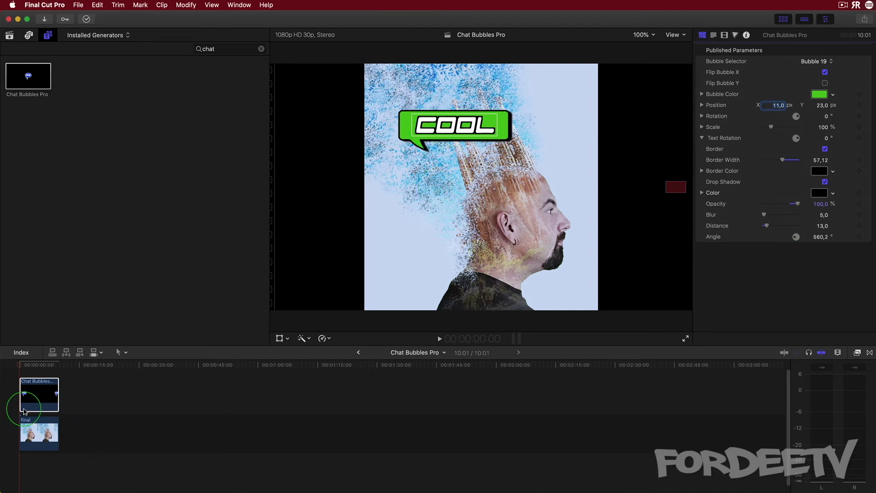
- Shorten the Chat Bubbles clip by one frame to a 10:00 duration
click(32, 393)
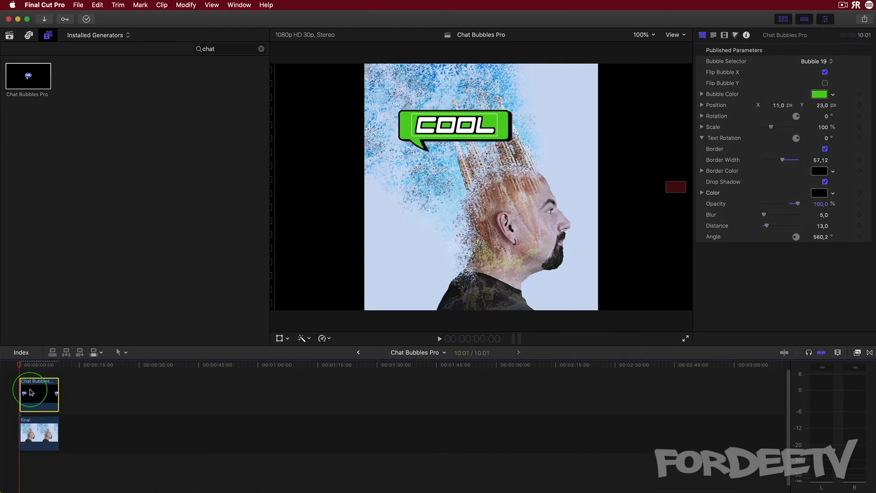
click(56, 393)
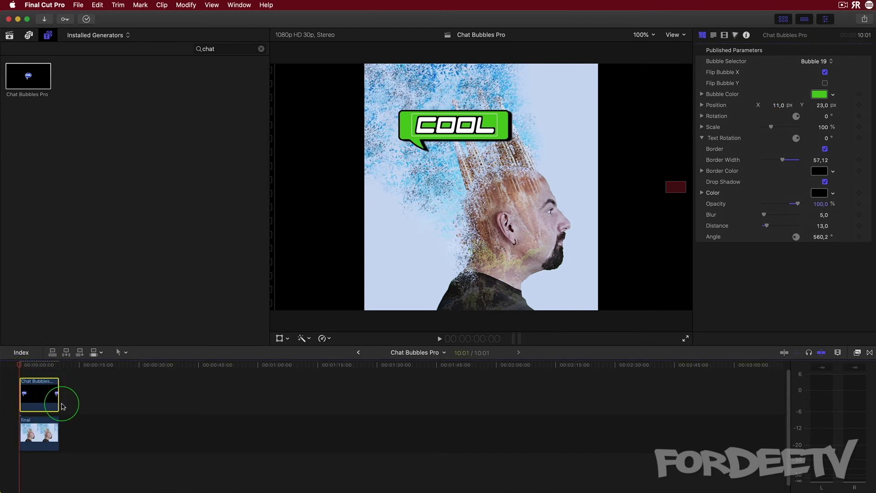
drag(63, 406, 57, 391)
- Play back the Chat Bubbles clip to preview the bubble animation
click(32, 390)
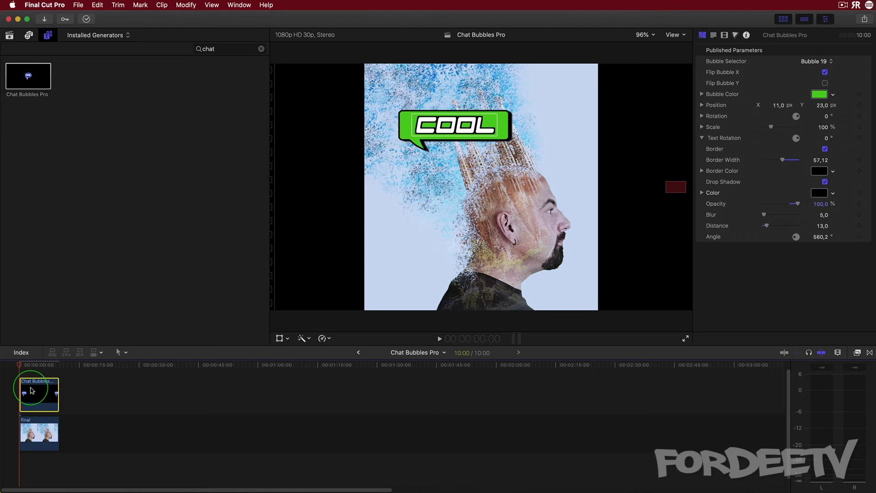
mouse_move(32, 390)
mouse_down()
mouse_move(9, 393)
mouse_move(51, 367)
mouse_up()
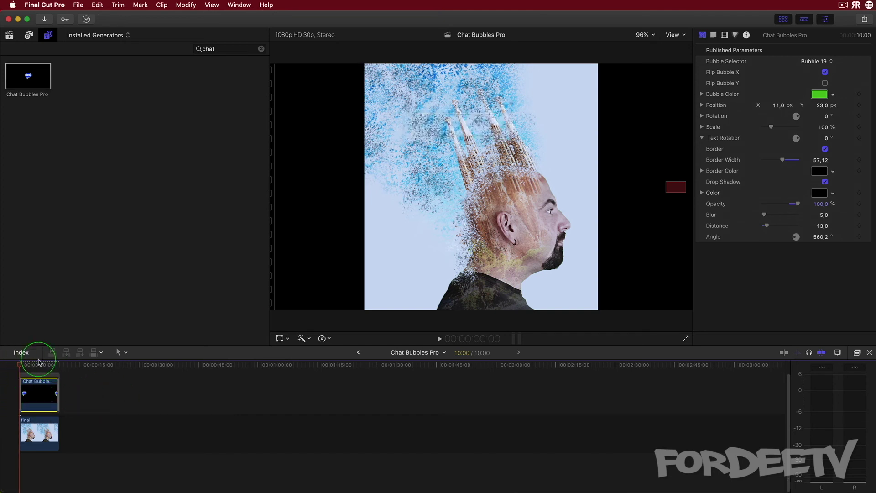
key(space)
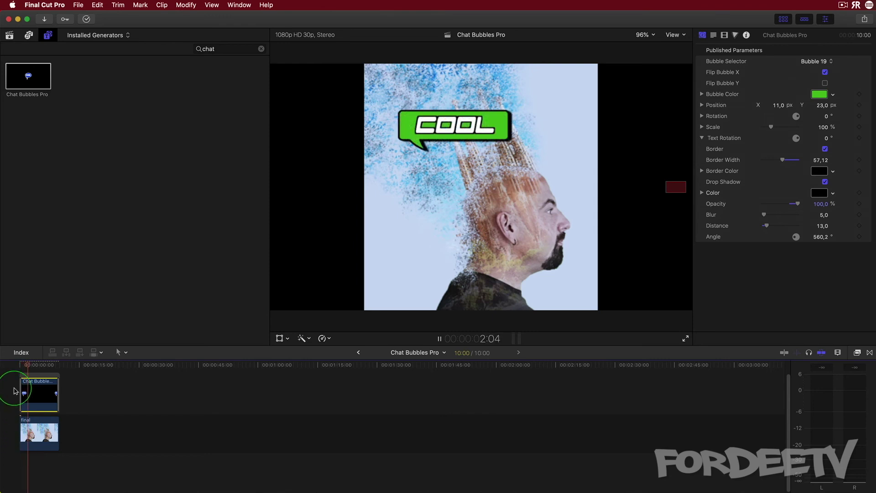
key(space)
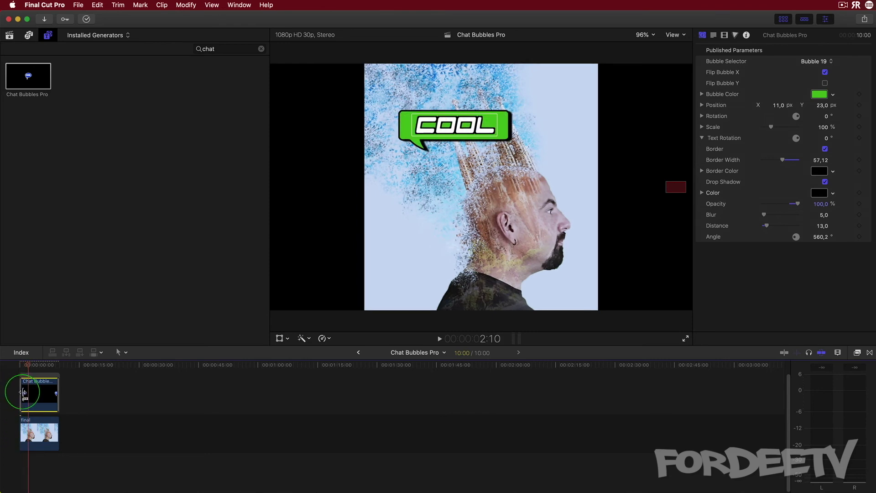
- Extend the clip's cross-dissolve end edge by +1 second to reach 11:00
click(103, 400)
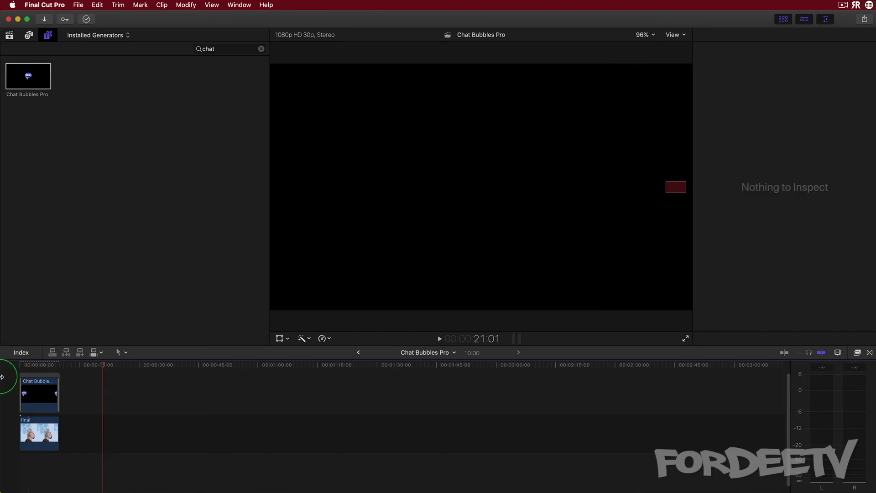
click(35, 364)
click(23, 393)
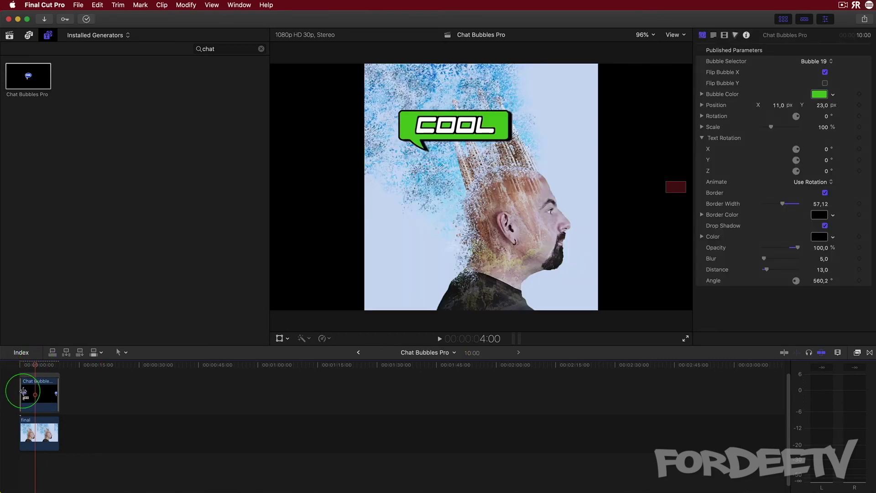
click(28, 387)
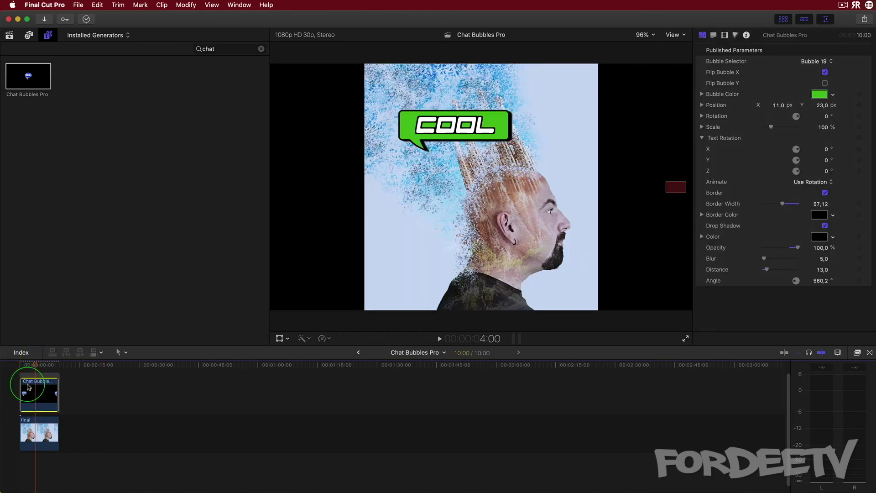
click(58, 387)
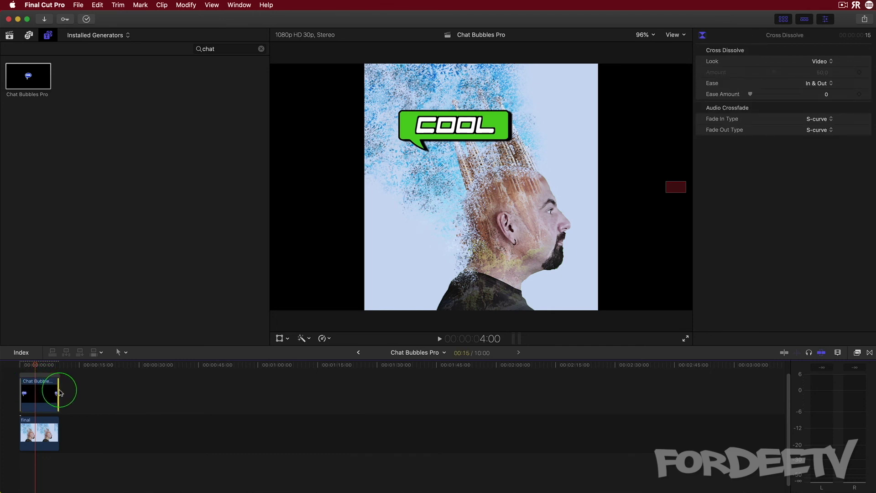
key(plus)
key(Return)
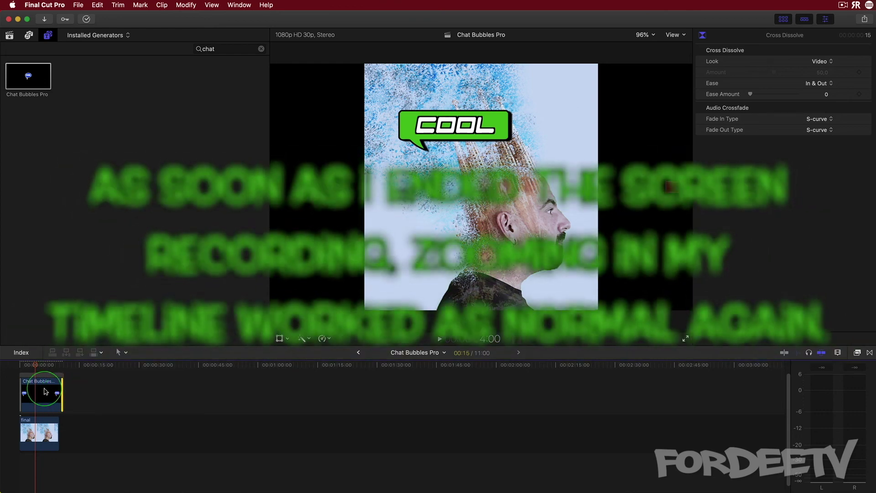
click(32, 400)
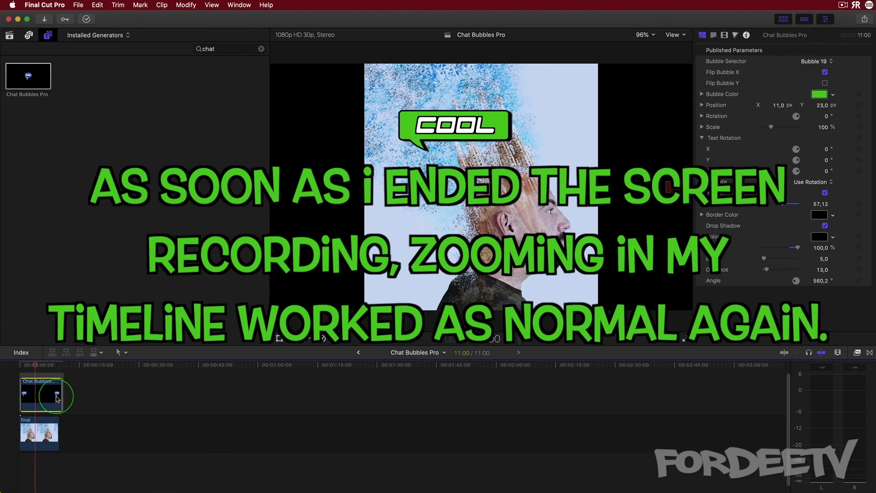
click(81, 392)
click(186, 5)
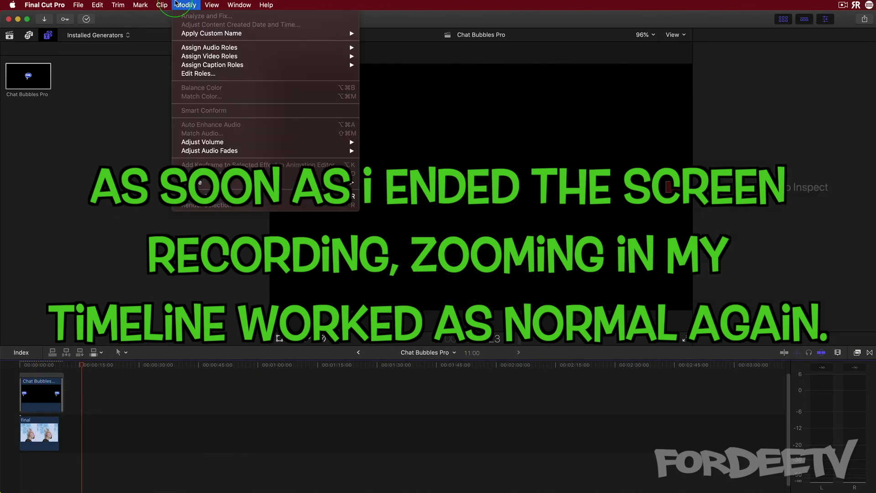
click(229, 4)
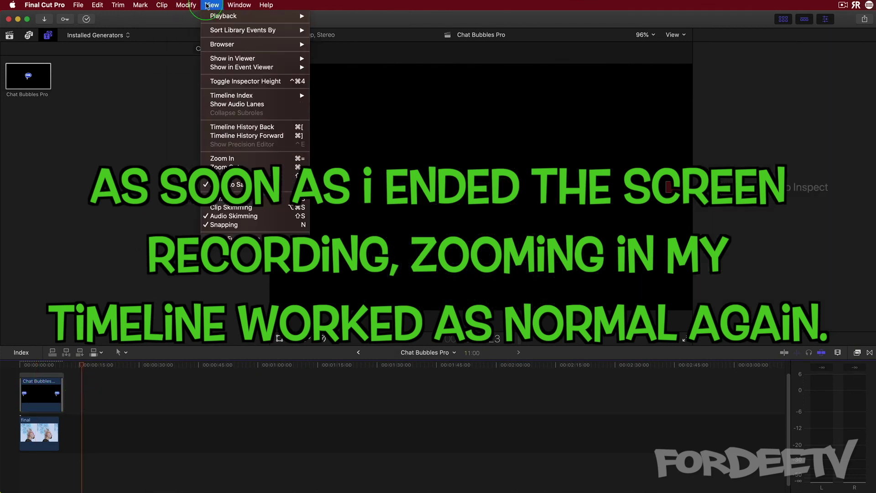
click(226, 157)
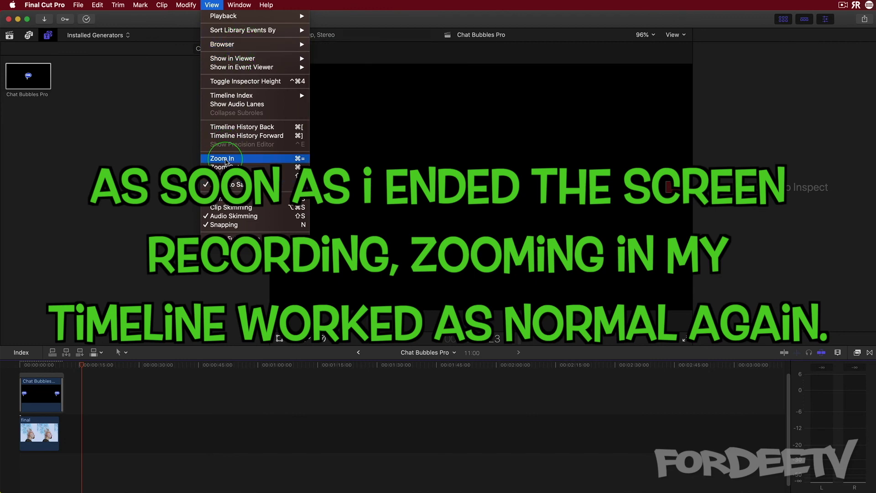
click(69, 402)
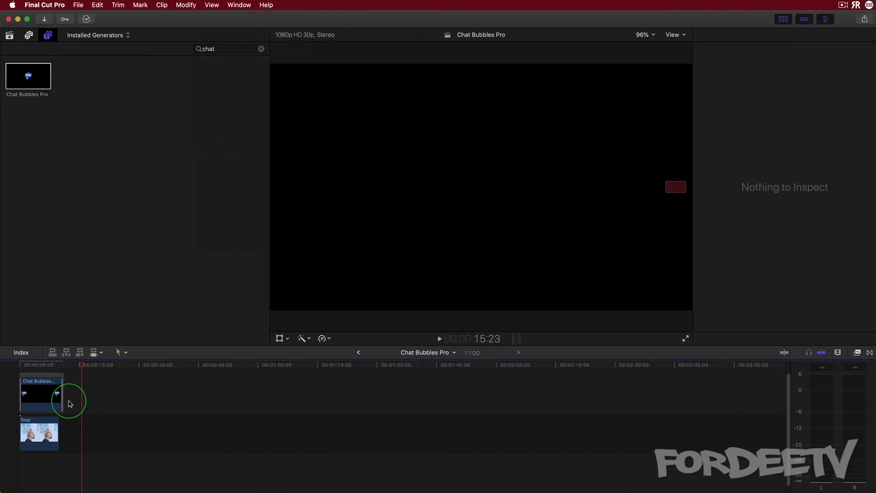
click(46, 364)
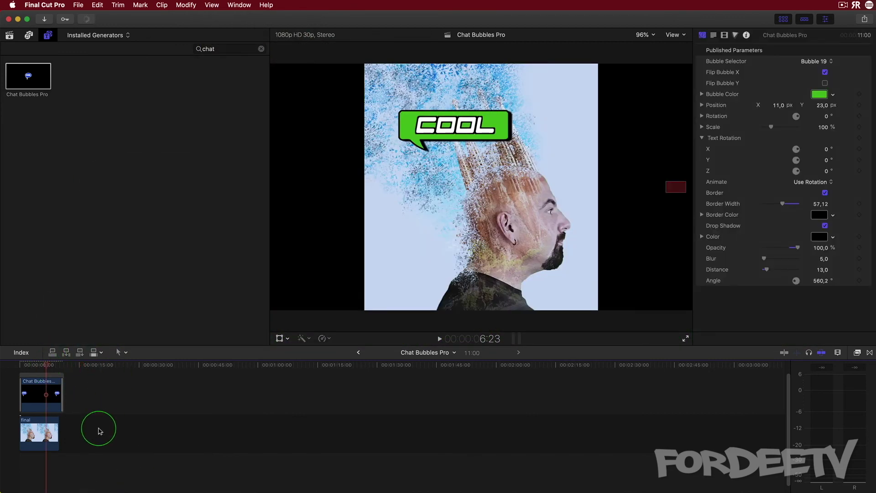